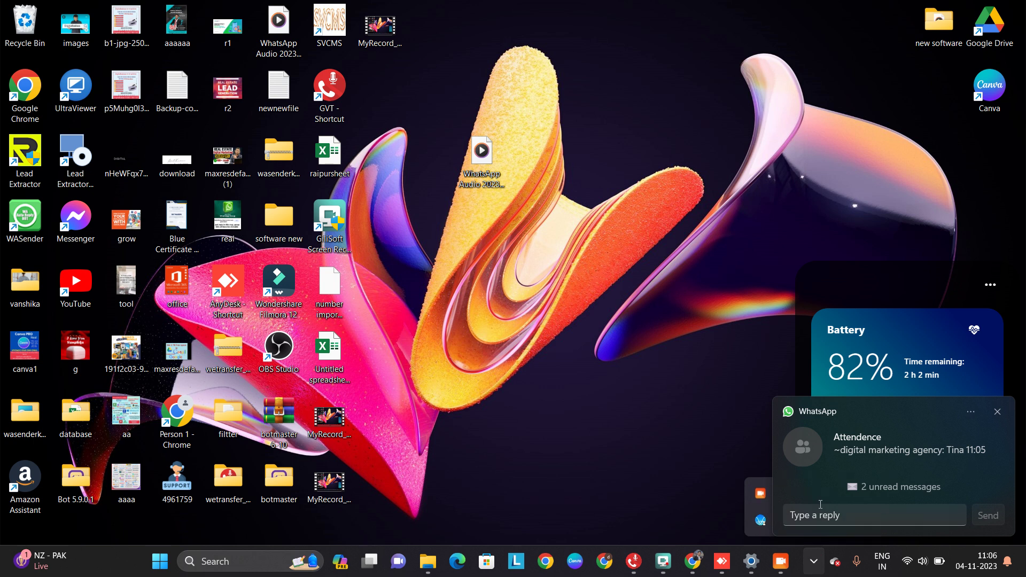
Dismiss the WhatsApp notification on the desktop
click(971, 415)
click(972, 415)
click(813, 561)
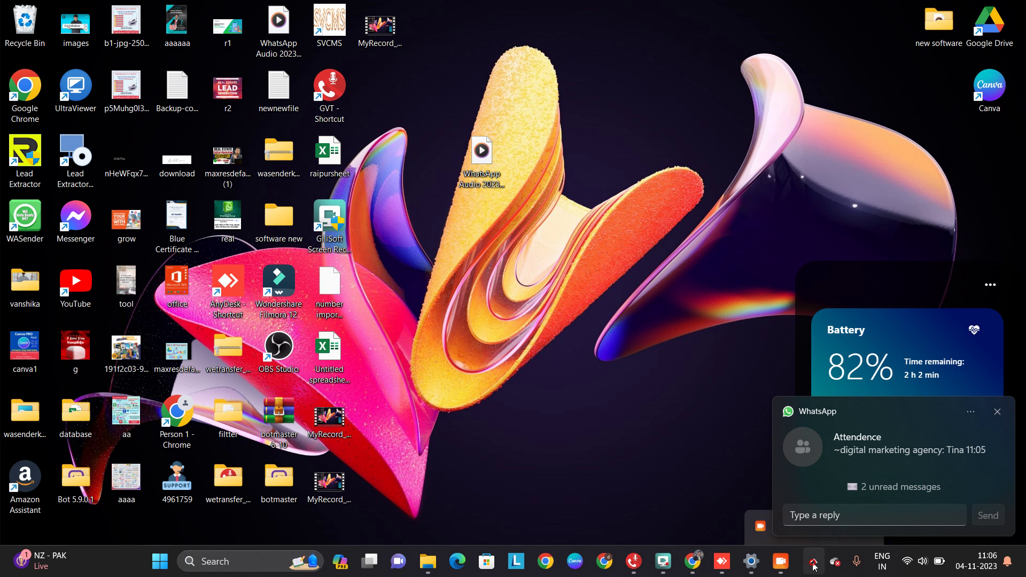
click(997, 411)
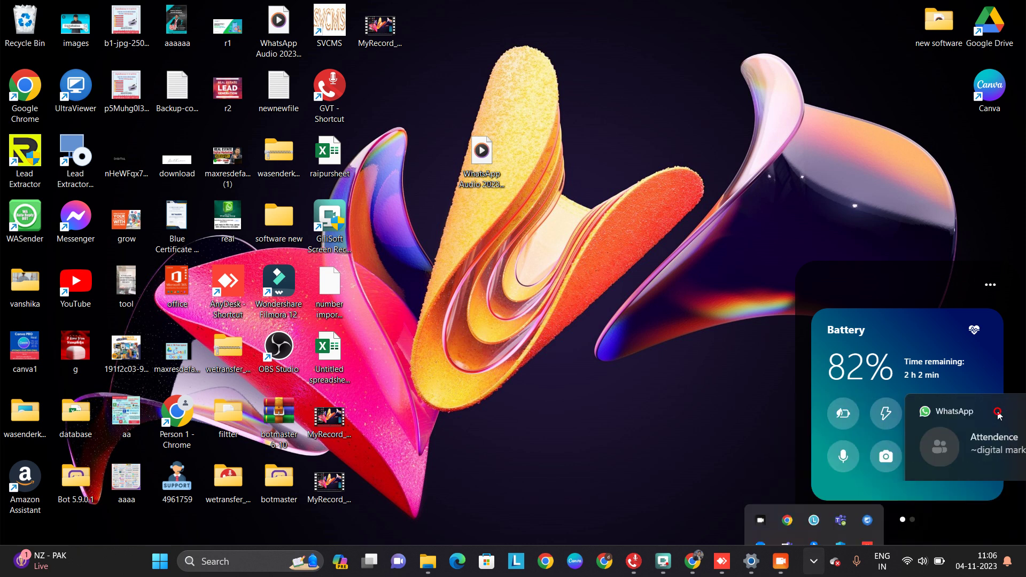
Bring up the GiliSoft screen recorder from the tray and minimize it
click(813, 561)
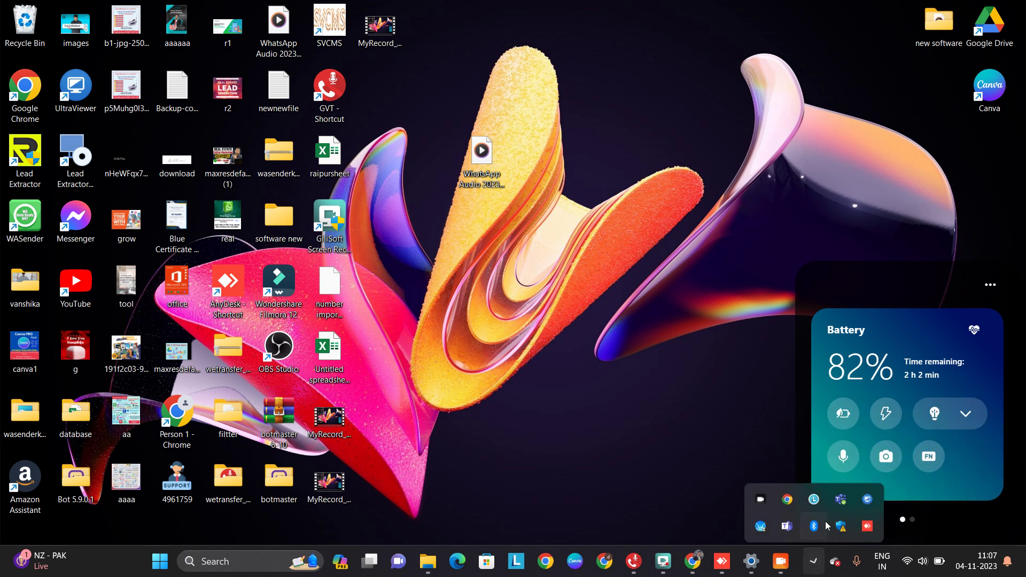
click(765, 497)
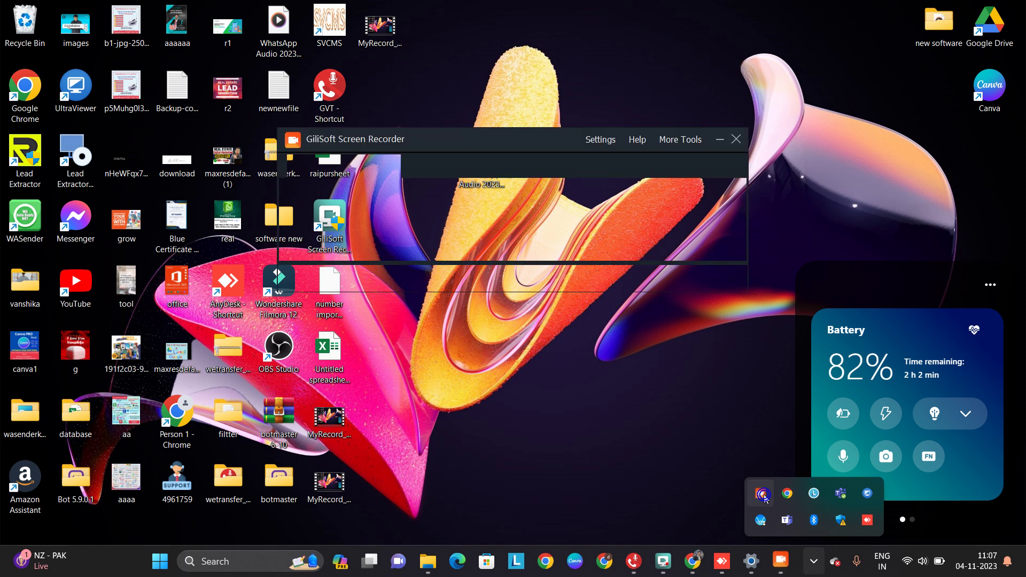
click(723, 373)
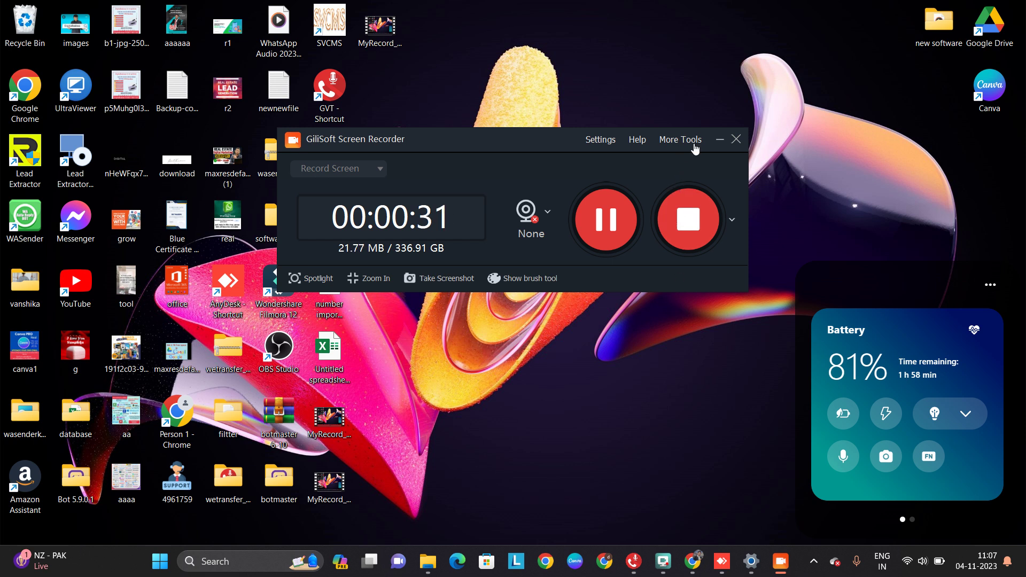
click(720, 139)
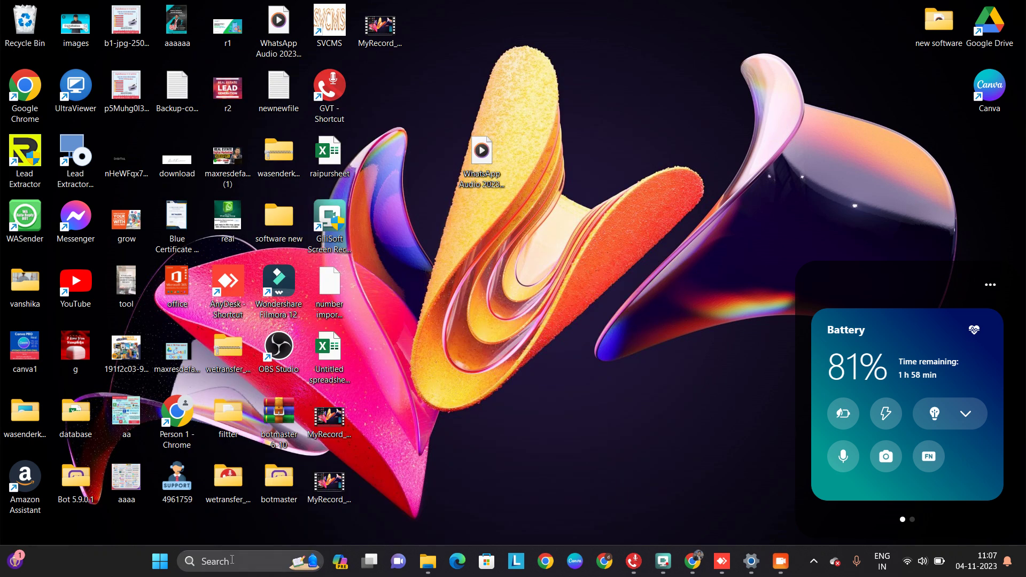
Open the %appdata% roaming folder through the Run dialog
click(232, 560)
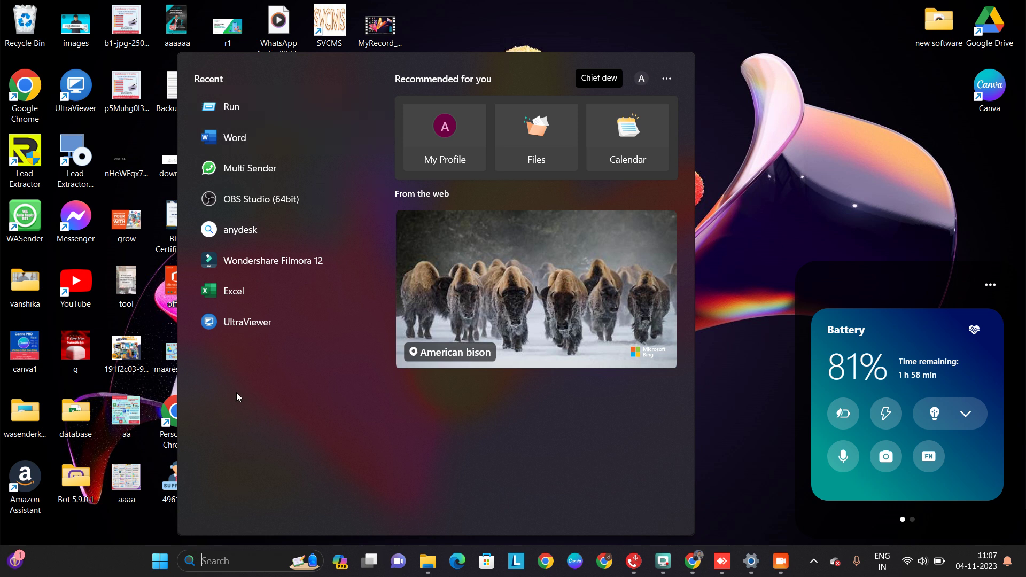
click(234, 111)
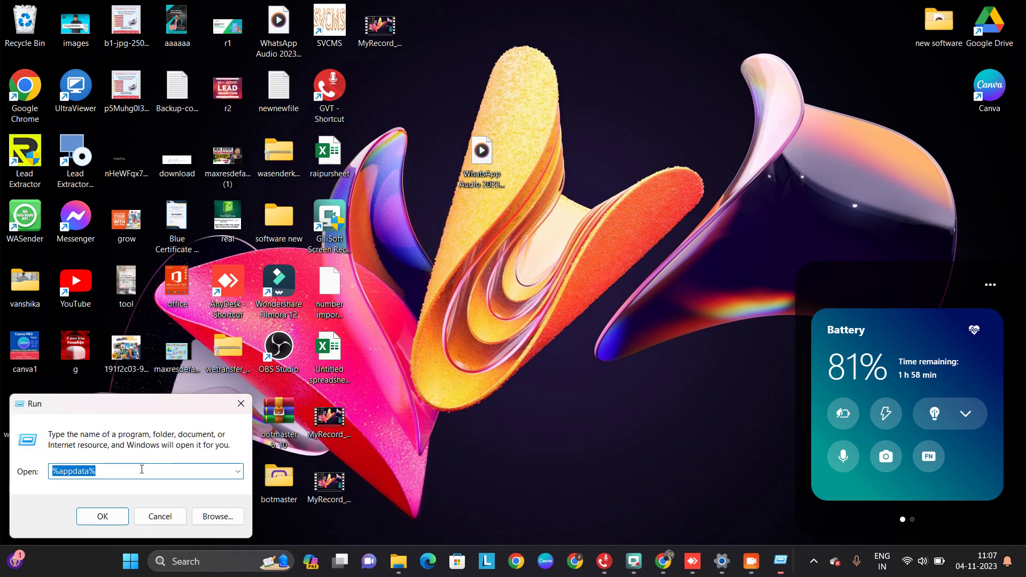
click(139, 472)
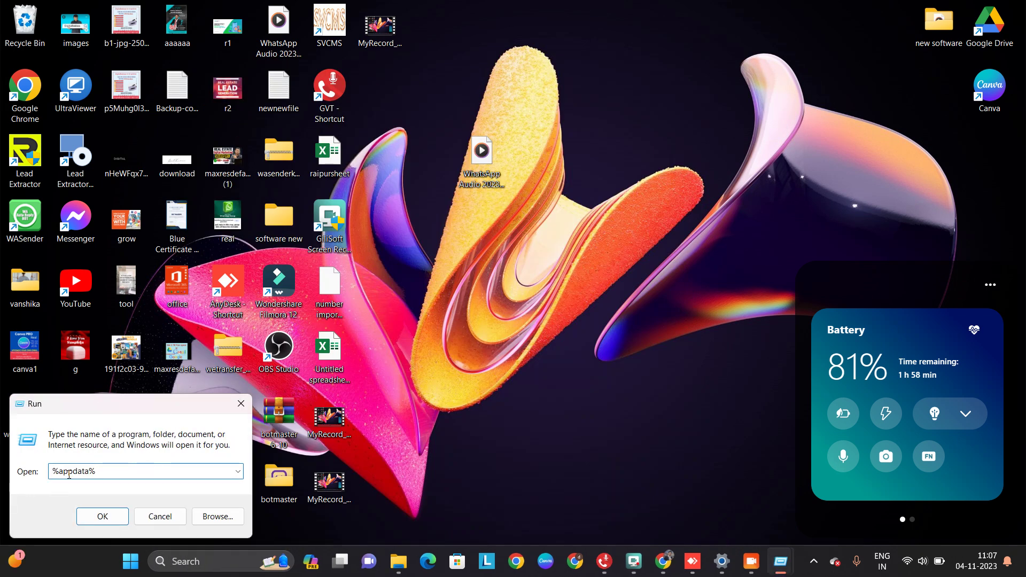
click(102, 516)
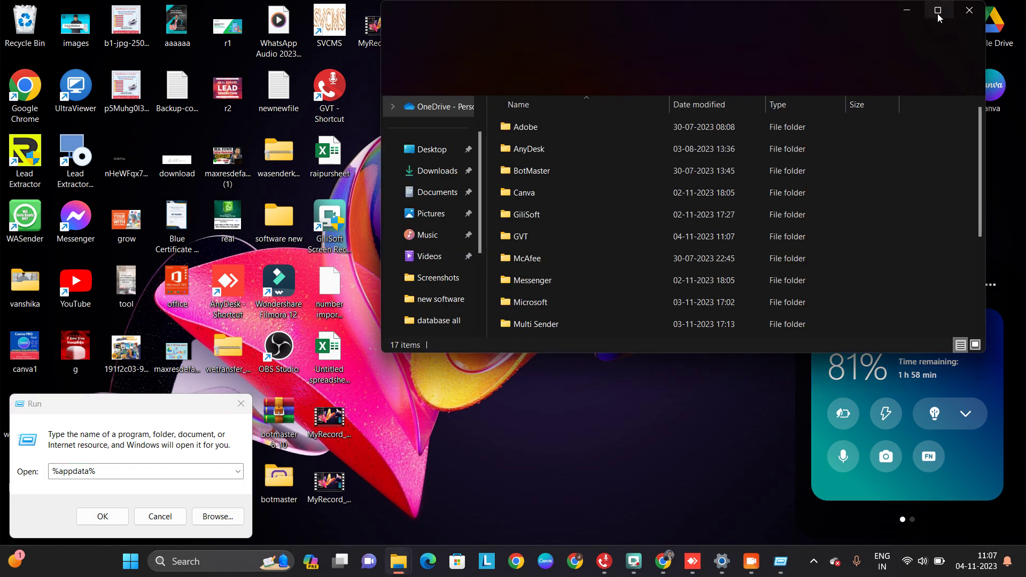
Open the GVT folder, view GVT.exe's options, then minimize Explorer and close Run
click(525, 236)
double_click(525, 235)
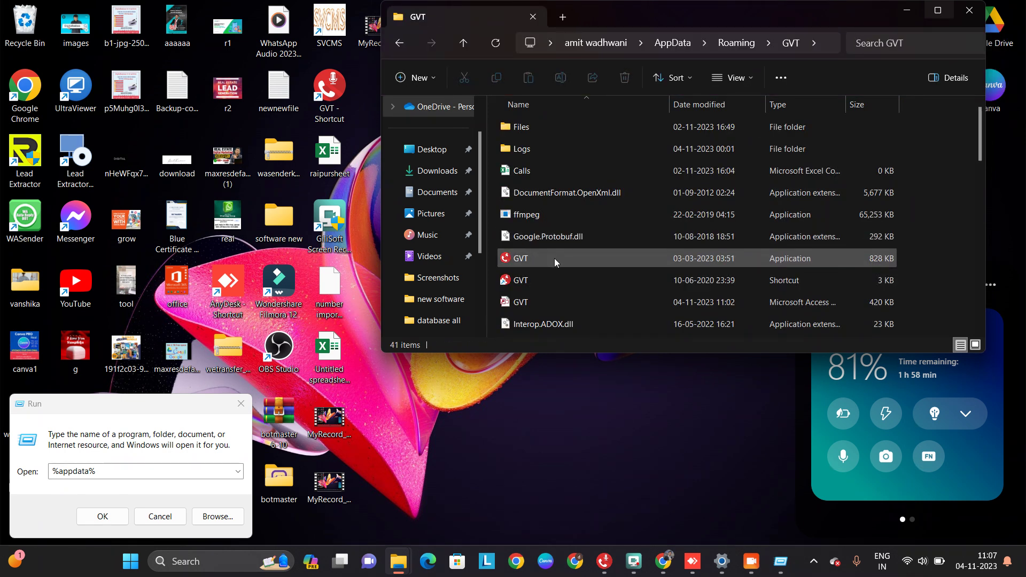
right_click(553, 258)
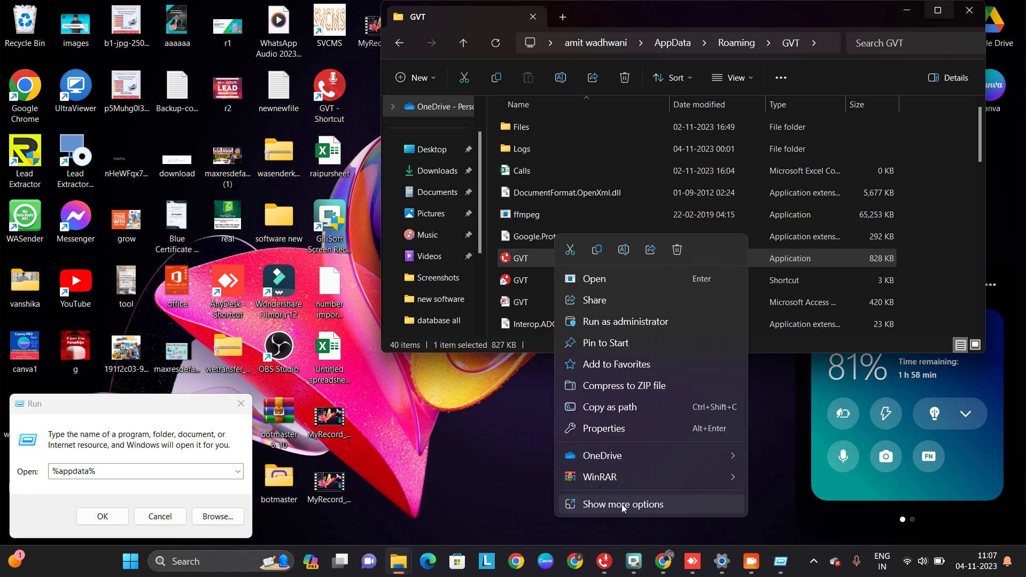
click(622, 504)
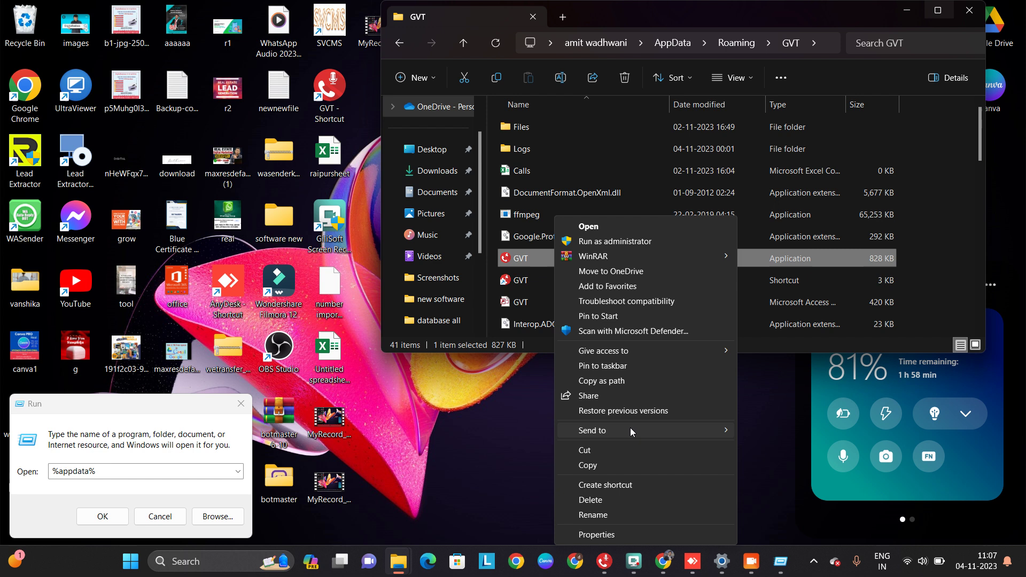
mouse_move(684, 428)
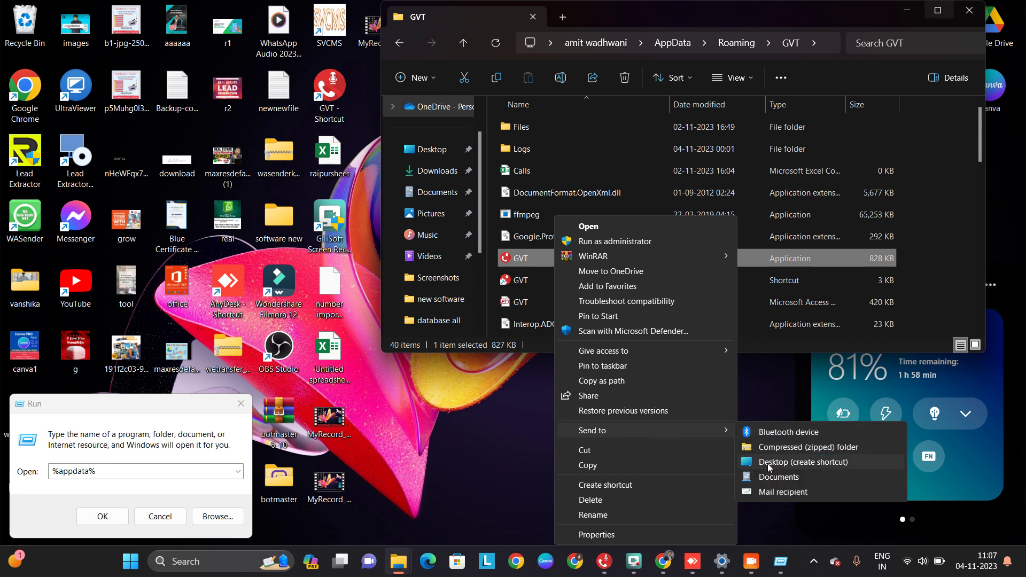
click(907, 12)
click(907, 12)
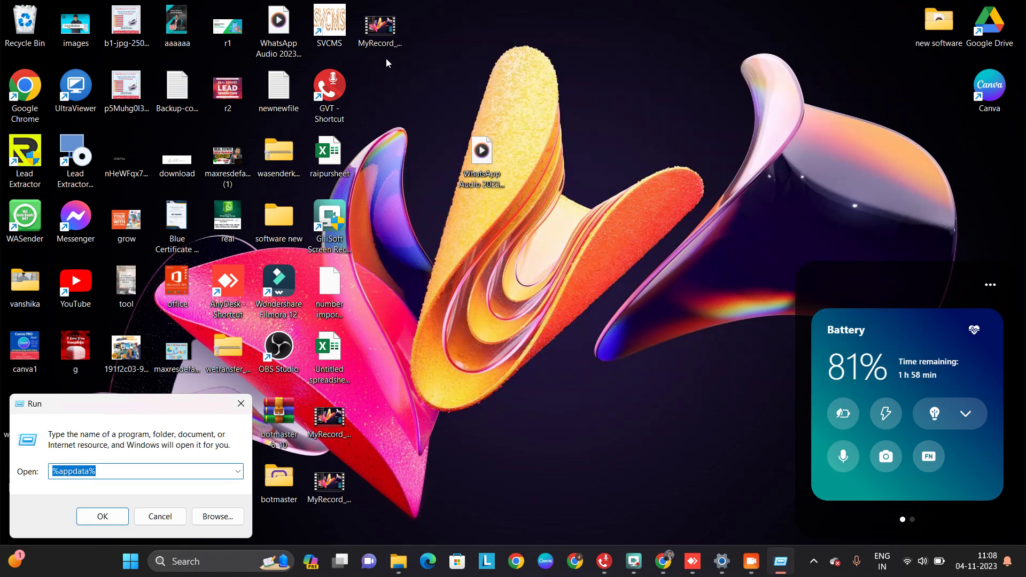
click(242, 402)
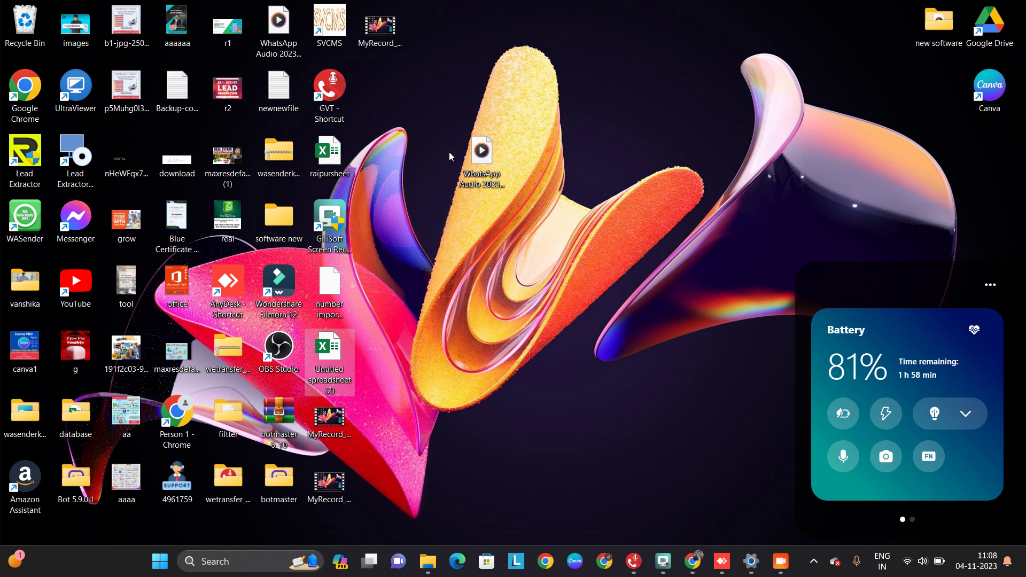
Launch GVT from the desktop shortcut and sign in with the administrator user ID and password
click(344, 105)
double_click(345, 106)
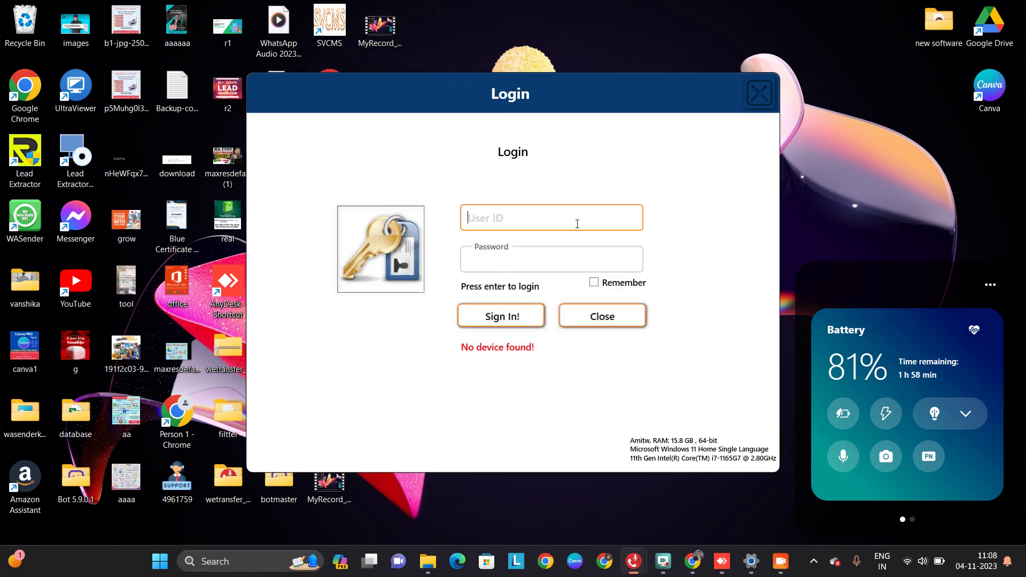
text(admin)
click(572, 247)
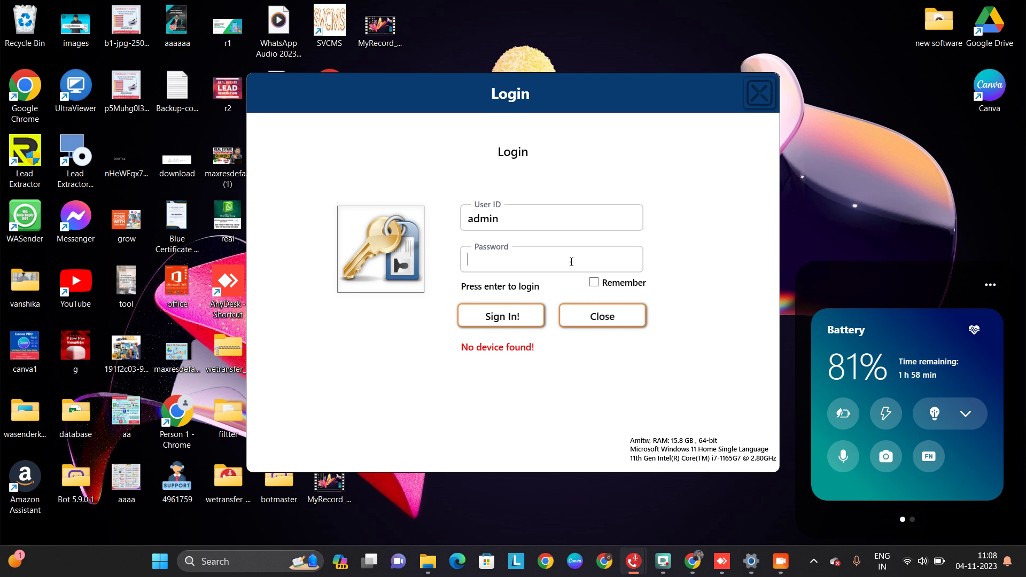
text(12345)
click(528, 317)
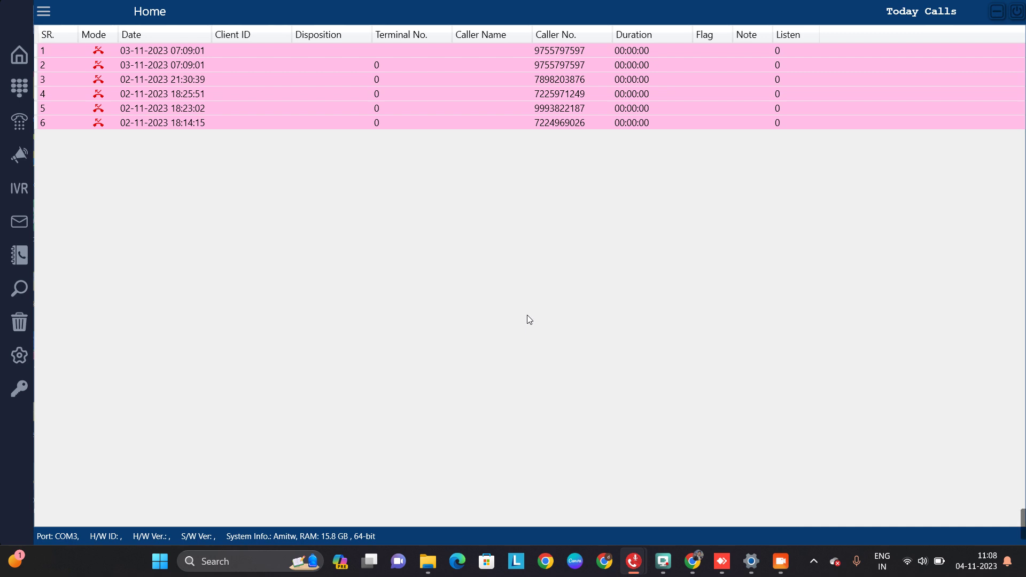
Open Voice Broadcasting, dismiss the 'Device Not Connected!' warning, and check the tray icons
click(26, 160)
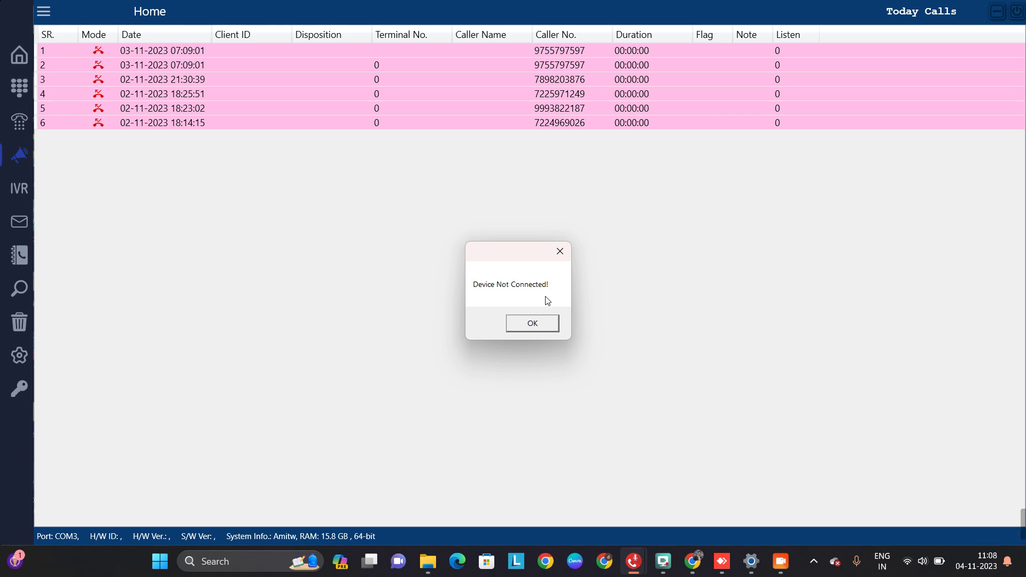
click(533, 329)
click(514, 330)
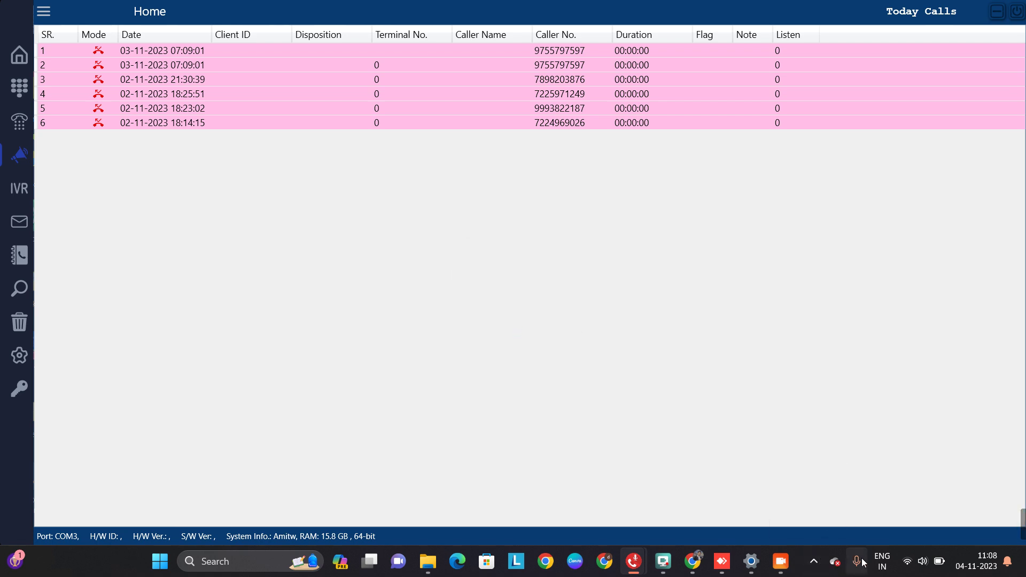
click(821, 568)
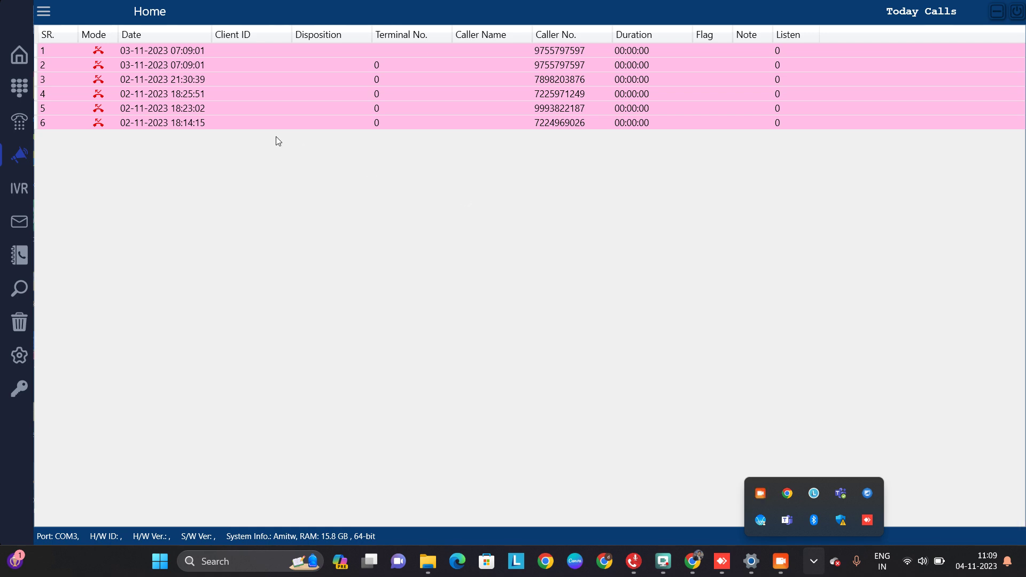
Retry Voice Broadcasting, acknowledge the same warning, and confirm exiting GVT
click(19, 159)
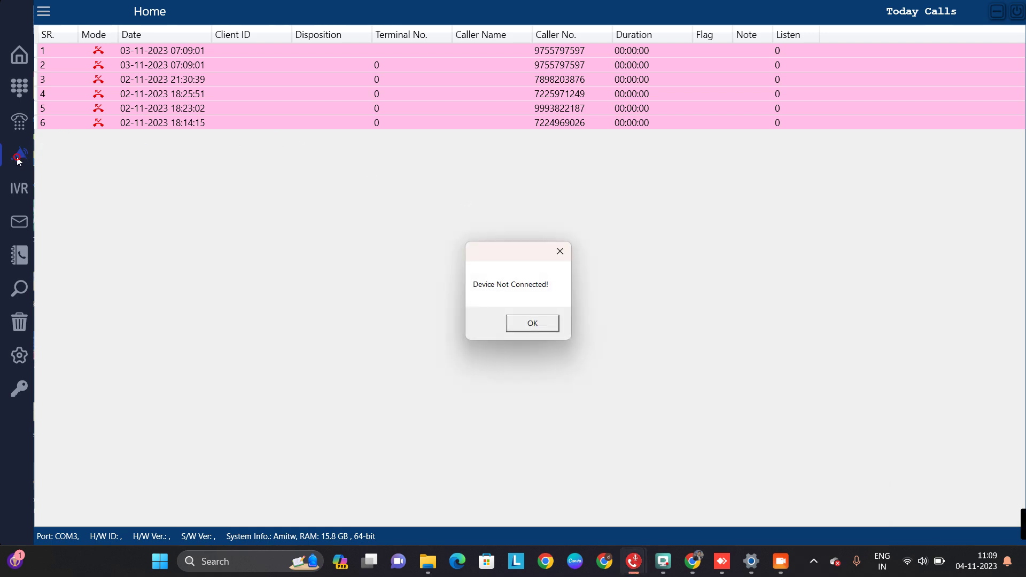
click(523, 324)
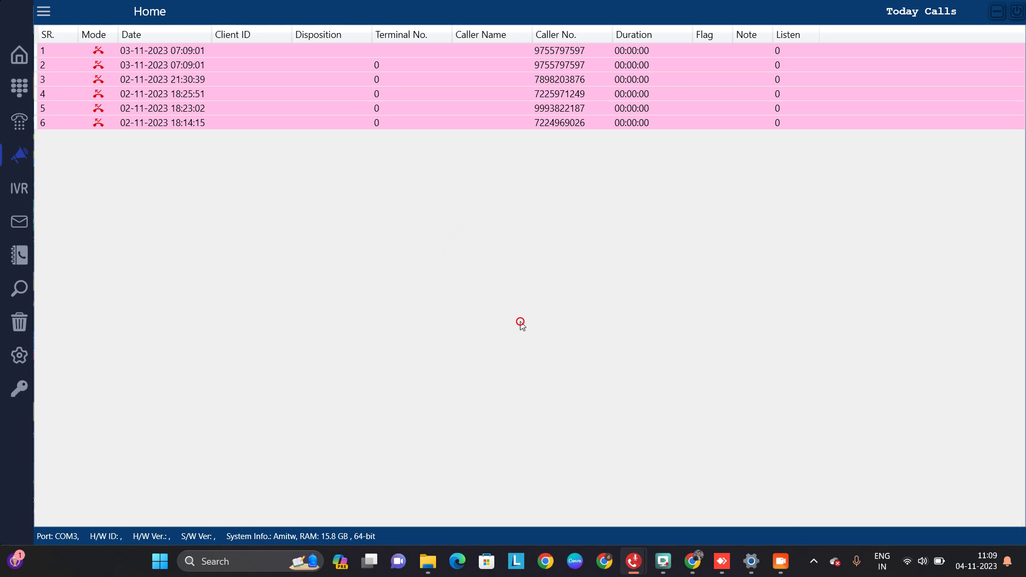
click(1015, 11)
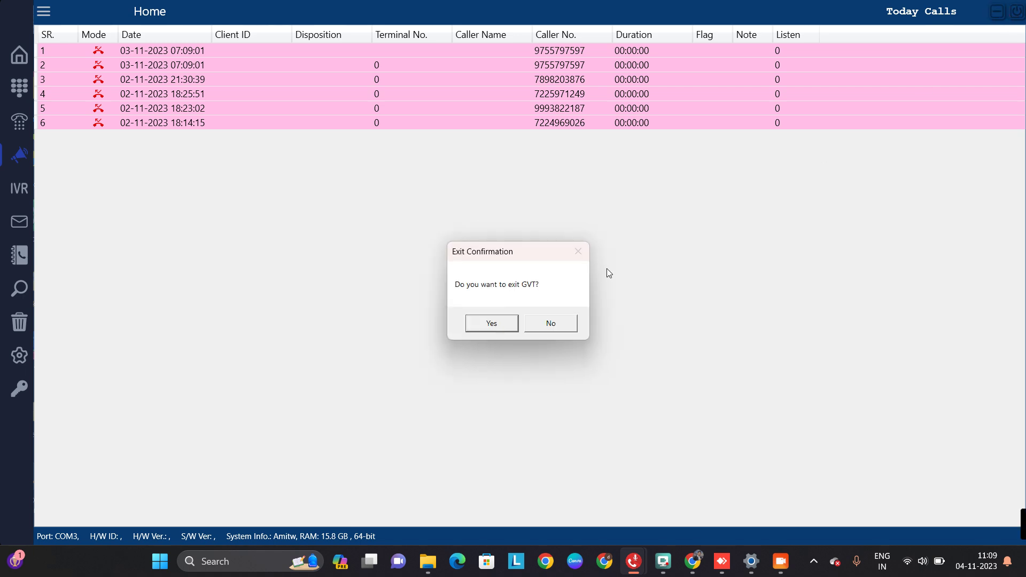
click(495, 321)
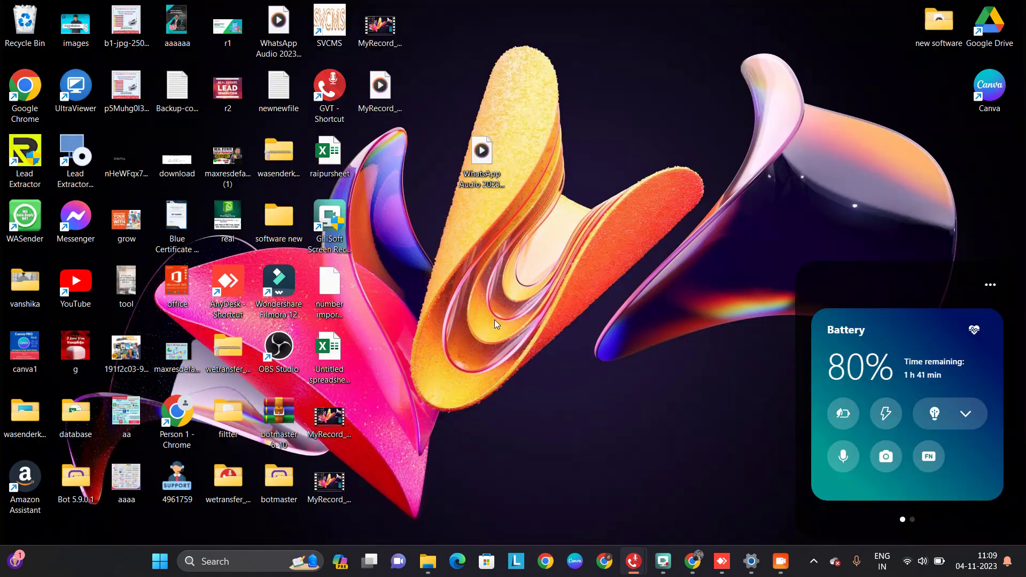
Refresh the desktop, relaunch GVT, and dismiss the database error message
right_click(421, 240)
click(464, 297)
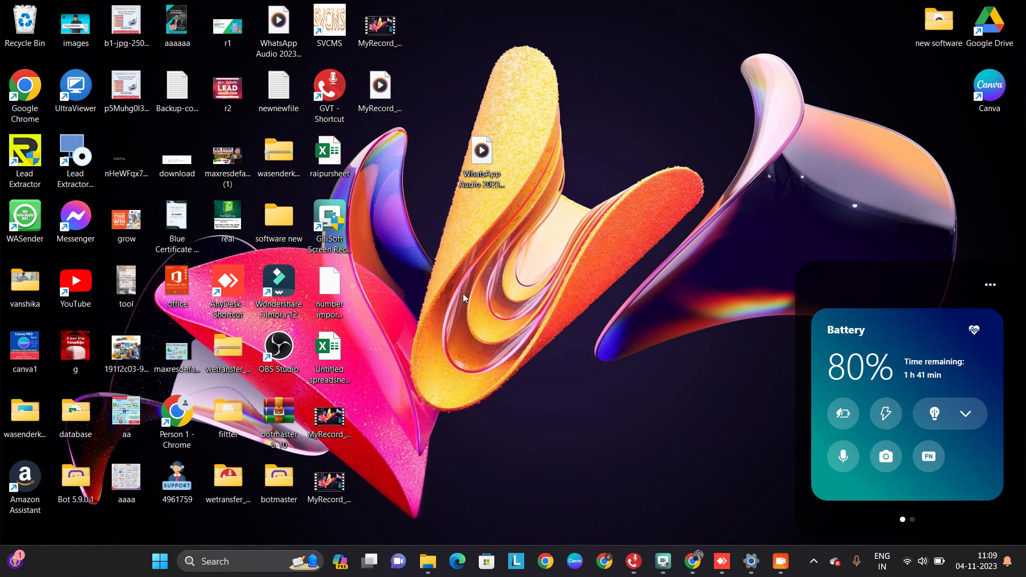
double_click(332, 95)
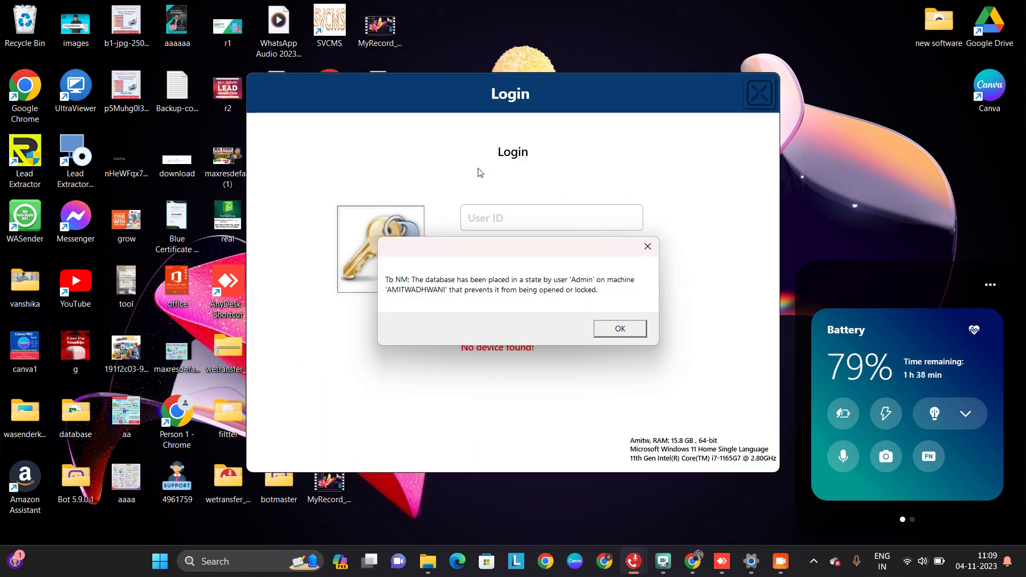
click(623, 325)
Sign in to GVT with the administrator user ID and password
click(538, 217)
text(admin)
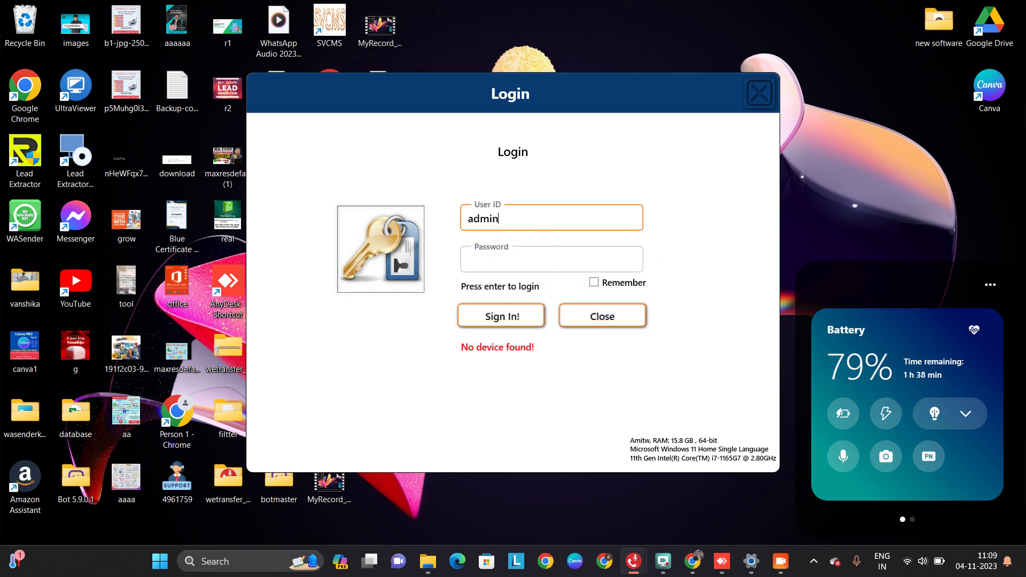
click(544, 272)
text(admin)
click(515, 313)
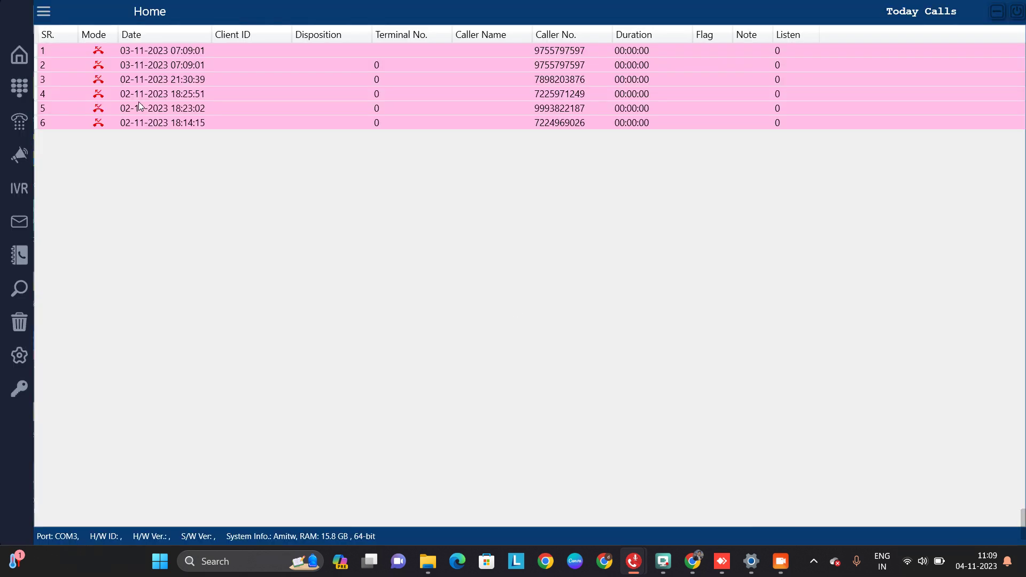
Open Voice Broadcasting from the megaphone icon and clear the Device Not Connected warning
click(28, 155)
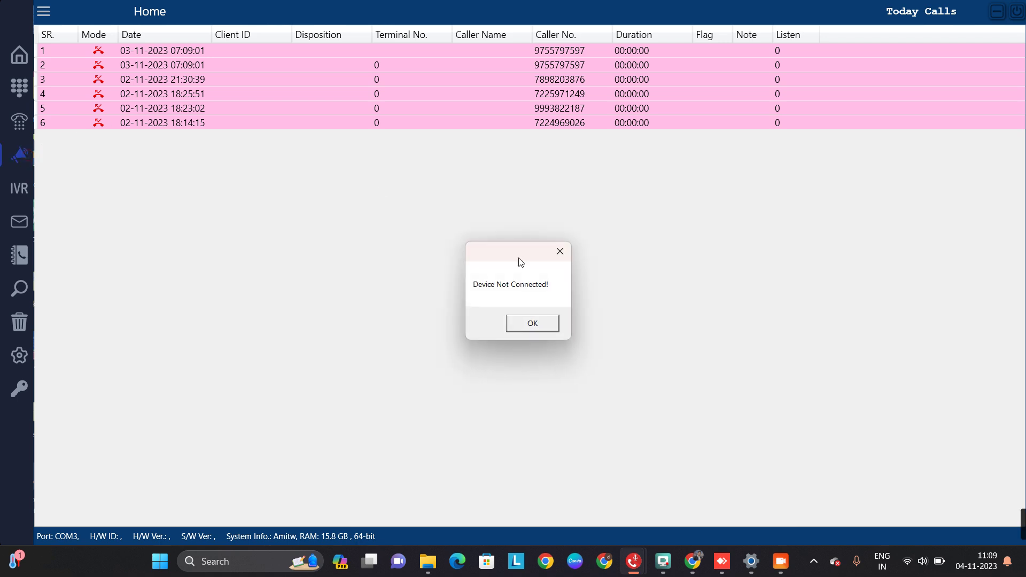
click(533, 323)
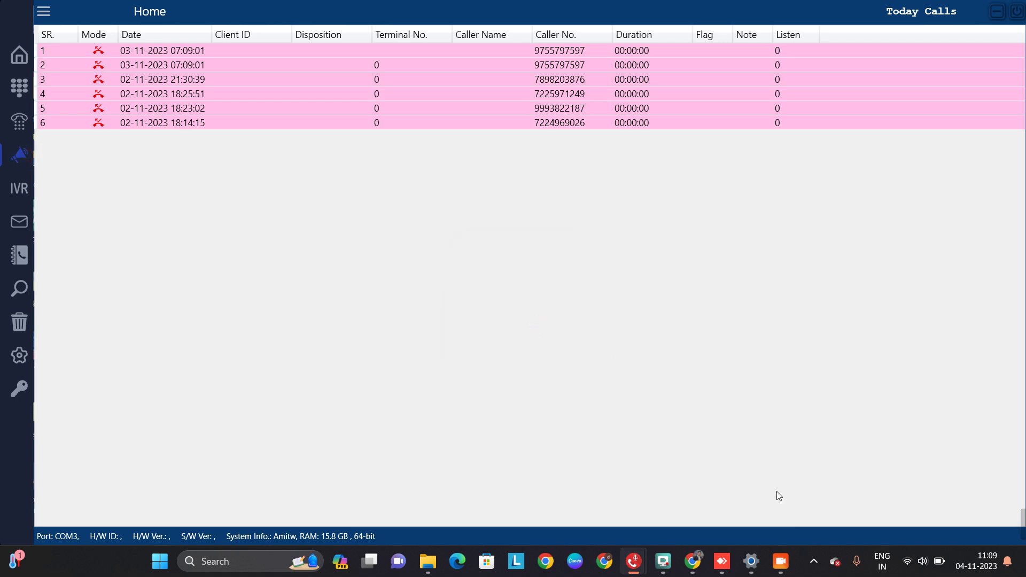
click(814, 561)
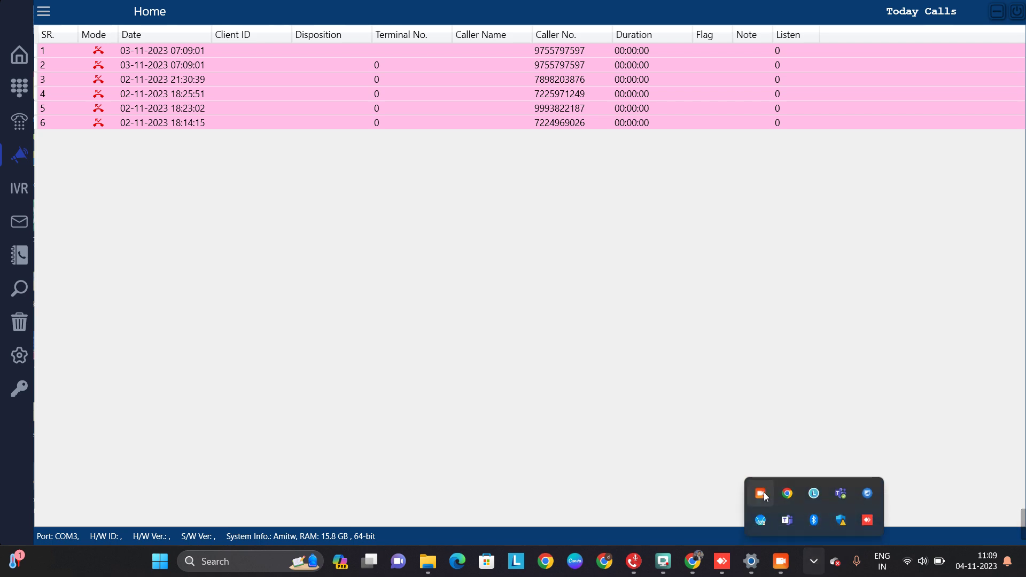
click(765, 496)
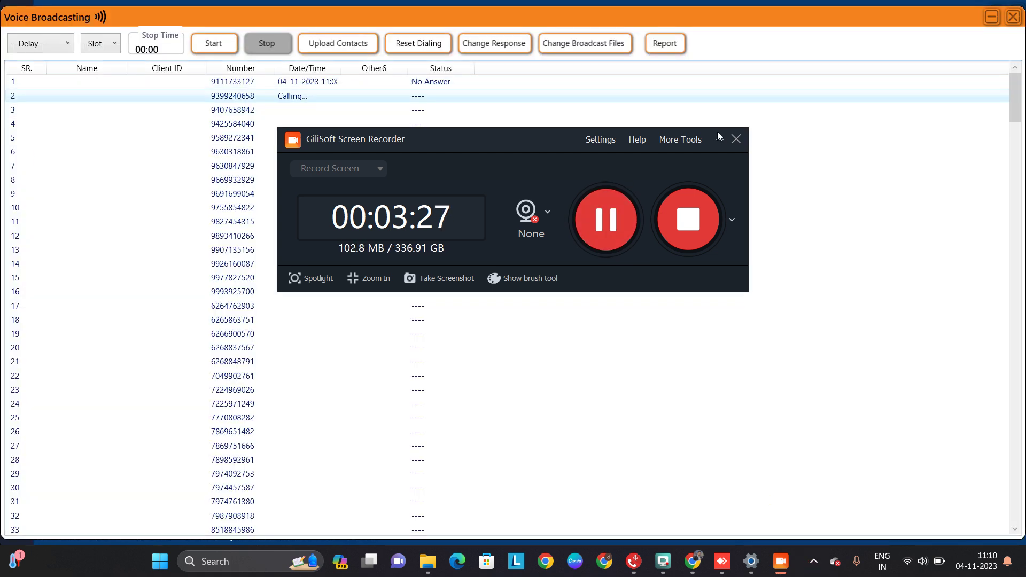
Close the Voice Broadcasting window to return to the Home list of six Today Calls
click(719, 138)
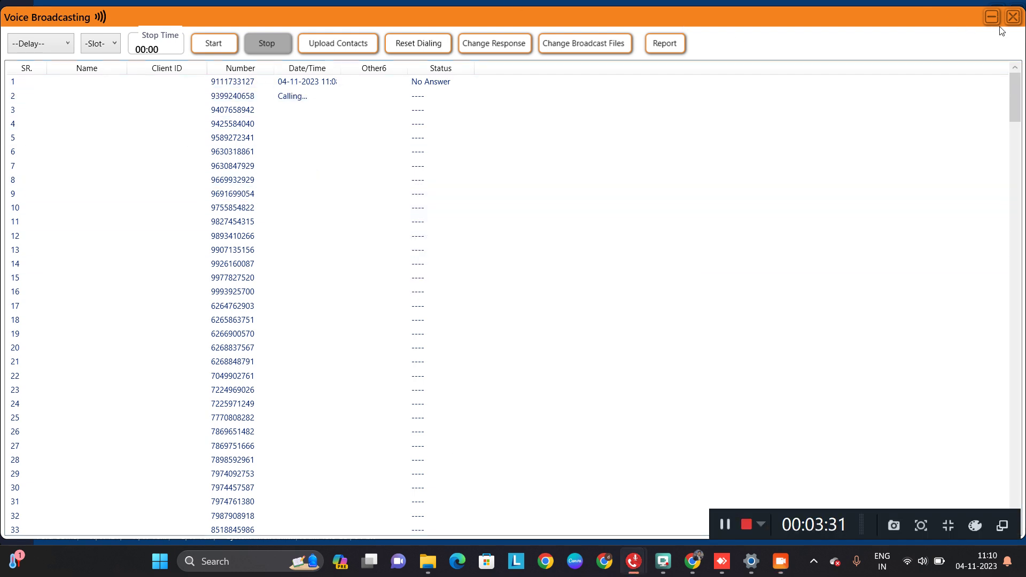
click(1012, 17)
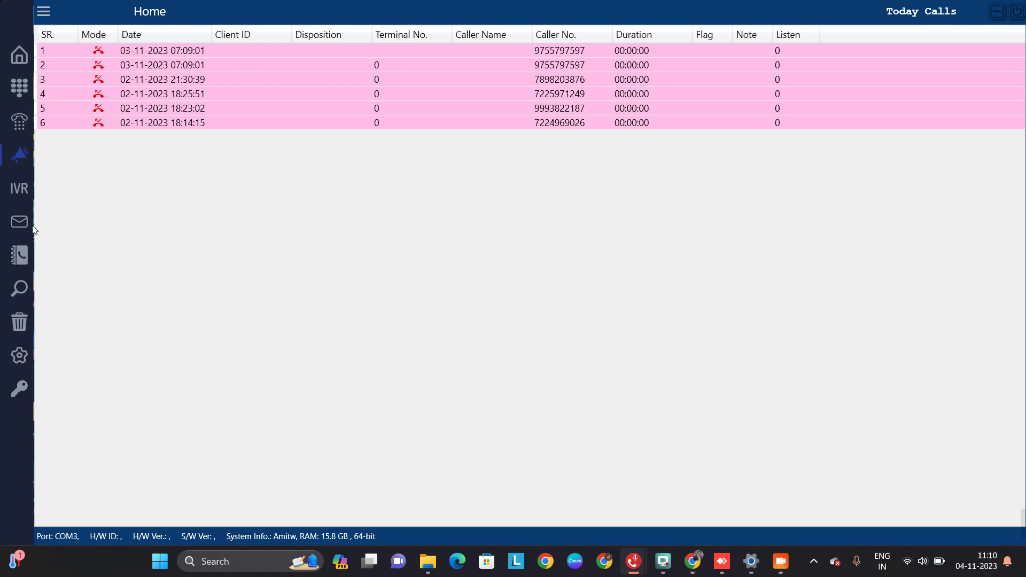
In Settings, set the time zone to (UTC+05:30) Chennai, Kolkata, Mumbai, New Delhi
click(28, 361)
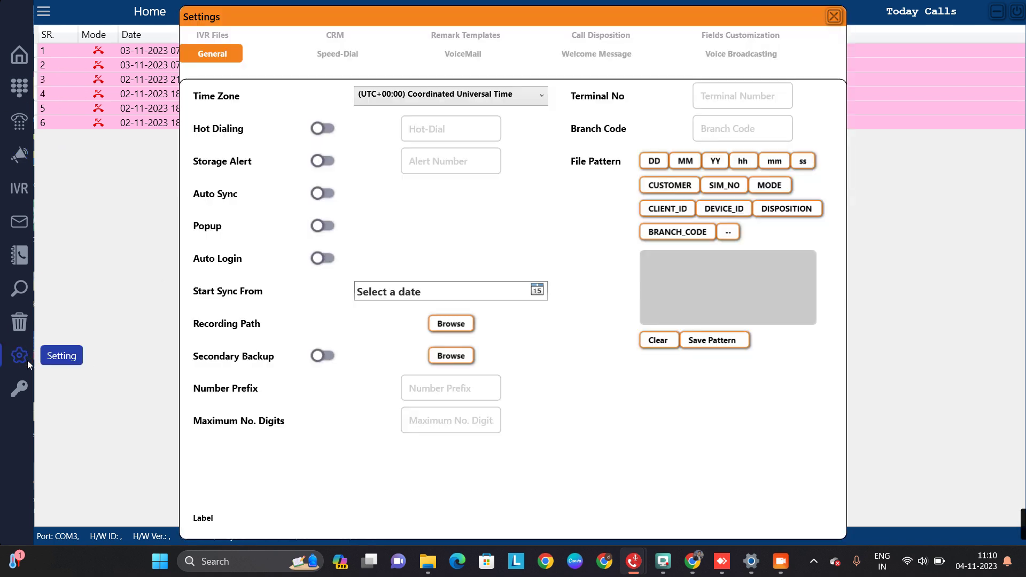
click(454, 95)
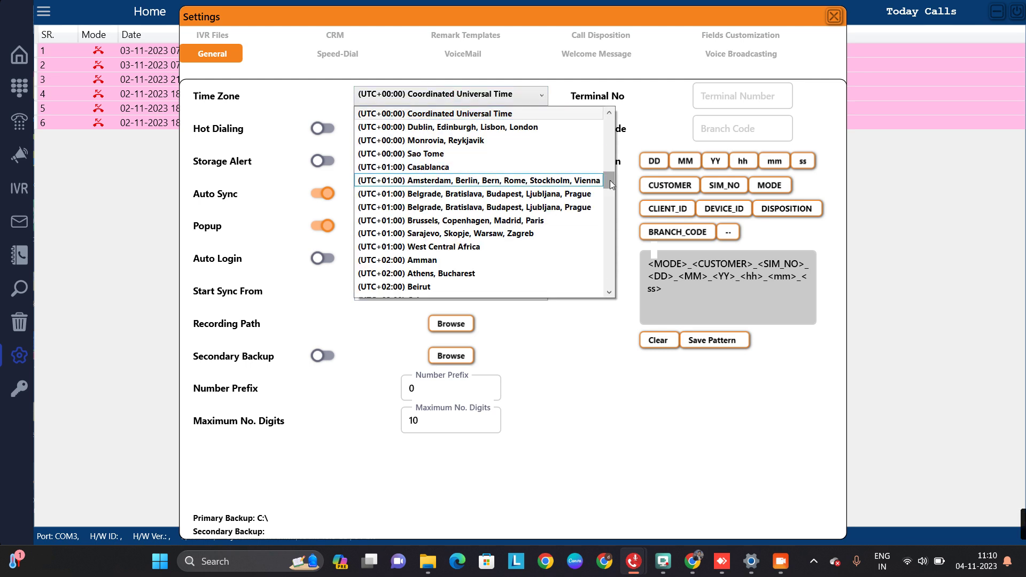
drag(611, 180, 611, 224)
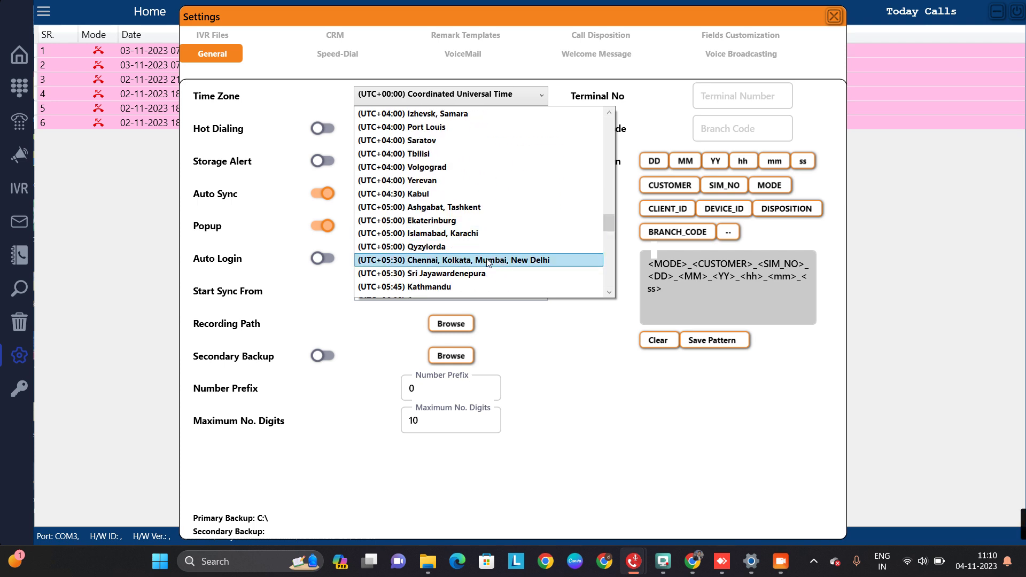
click(464, 261)
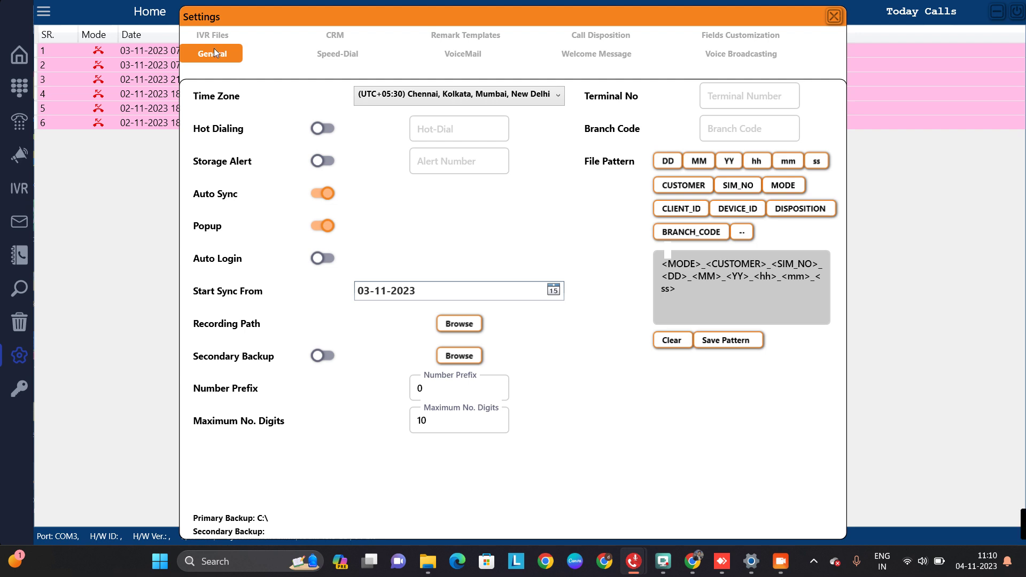
click(214, 34)
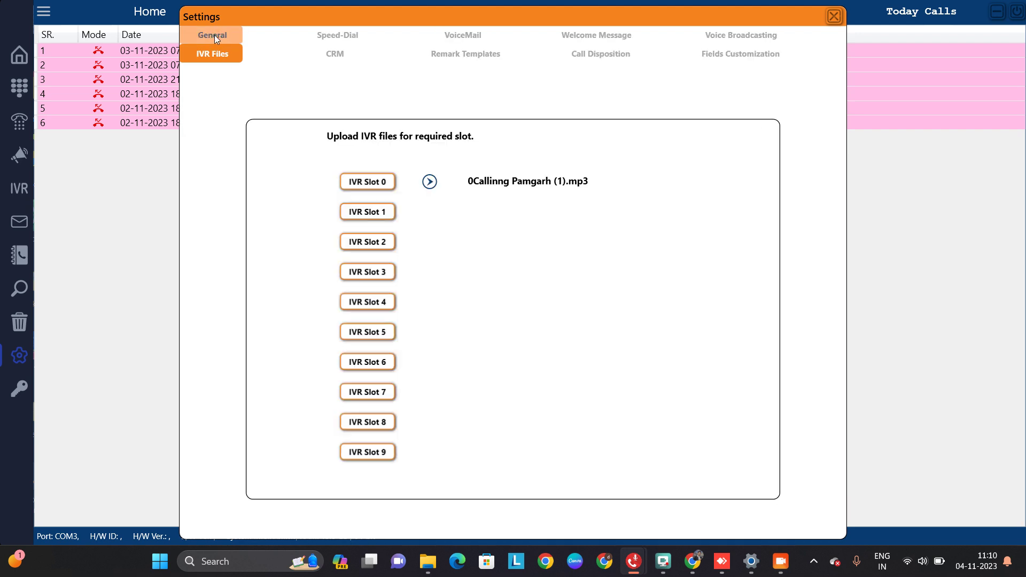
Preview Callinng Pamgarh (1).mp3 in IVR Slot 0, then go to the Voice Broadcasting settings
click(431, 183)
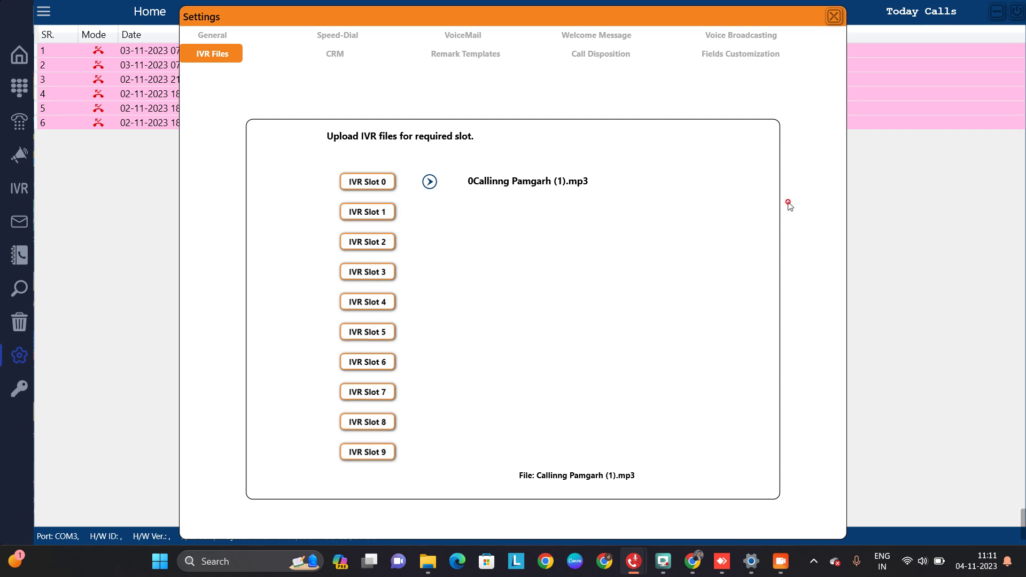
click(714, 36)
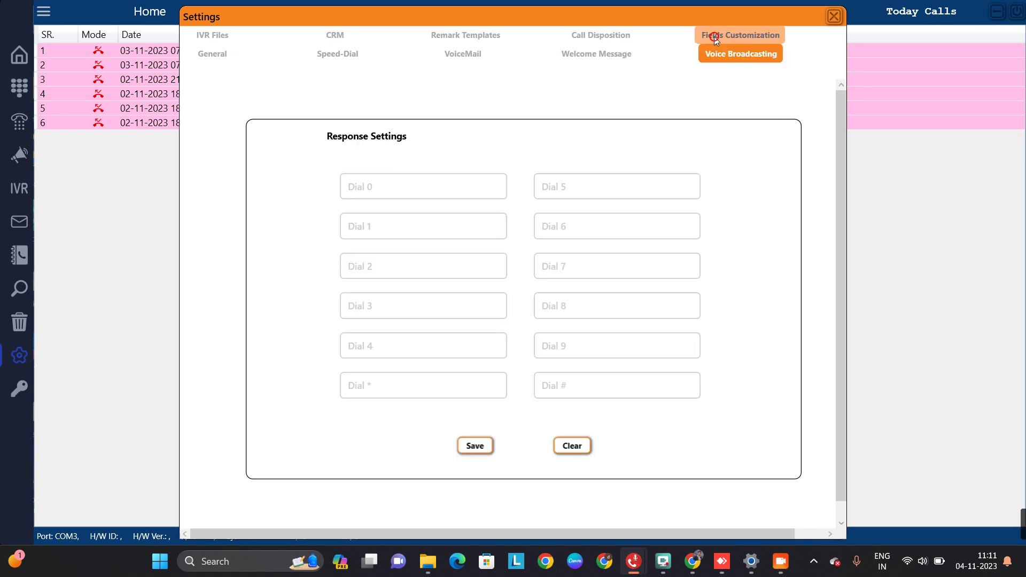
Save 'intrested' as the Dial 1 response and close Settings
click(463, 226)
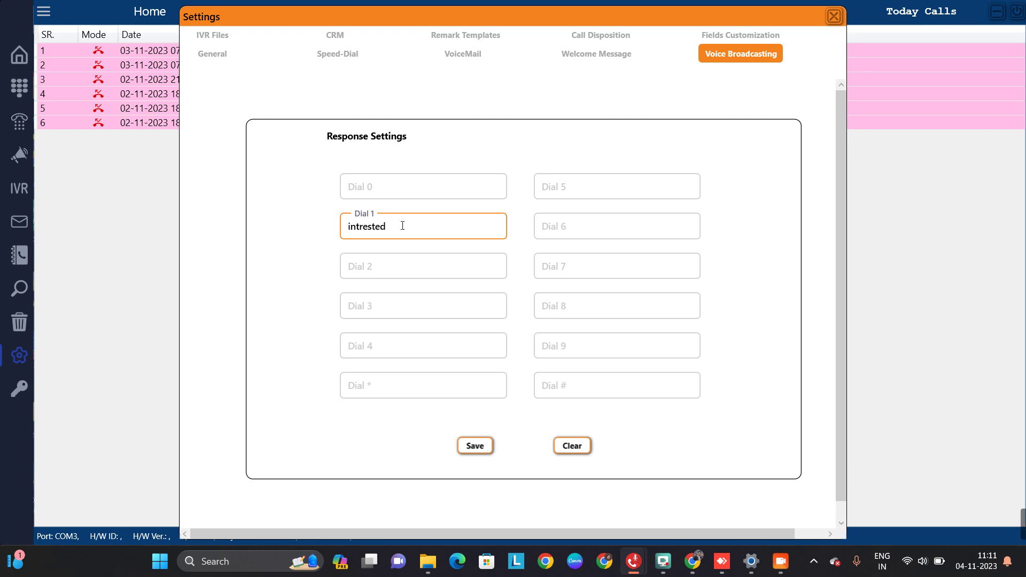
click(479, 447)
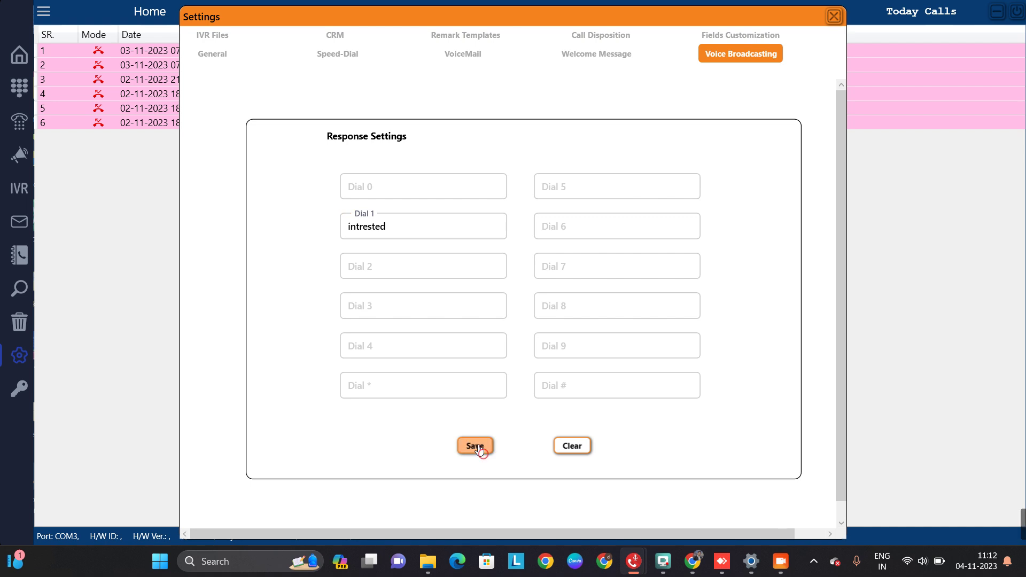
click(834, 16)
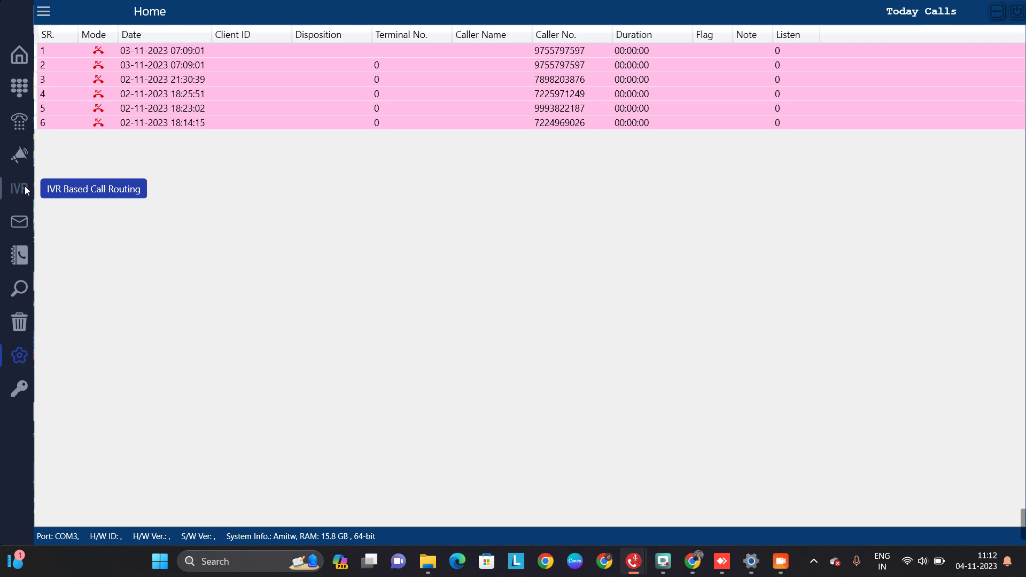
Delete all numbers from the Voice Broadcasting contact list, then minimize the window
click(25, 164)
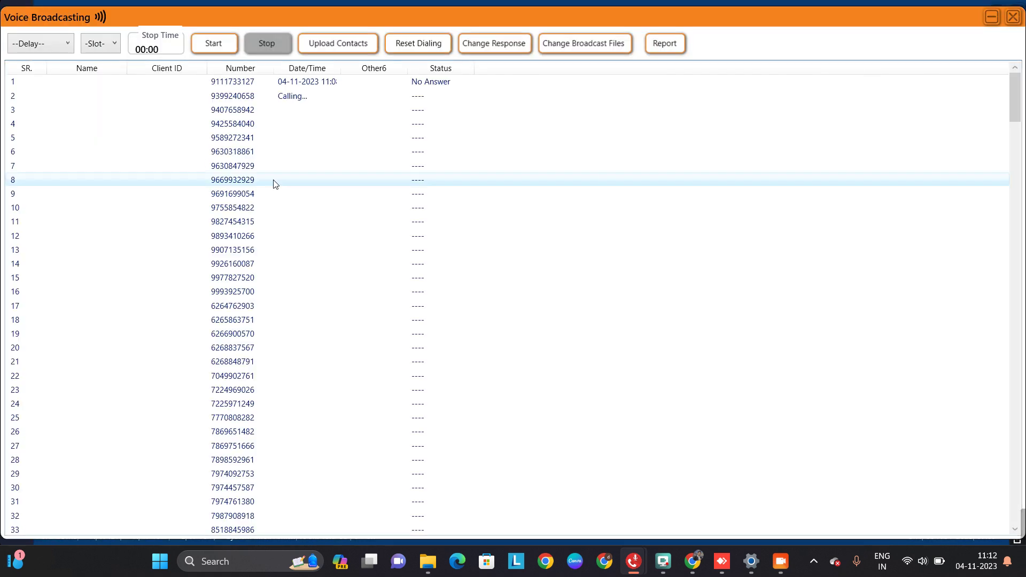
click(339, 49)
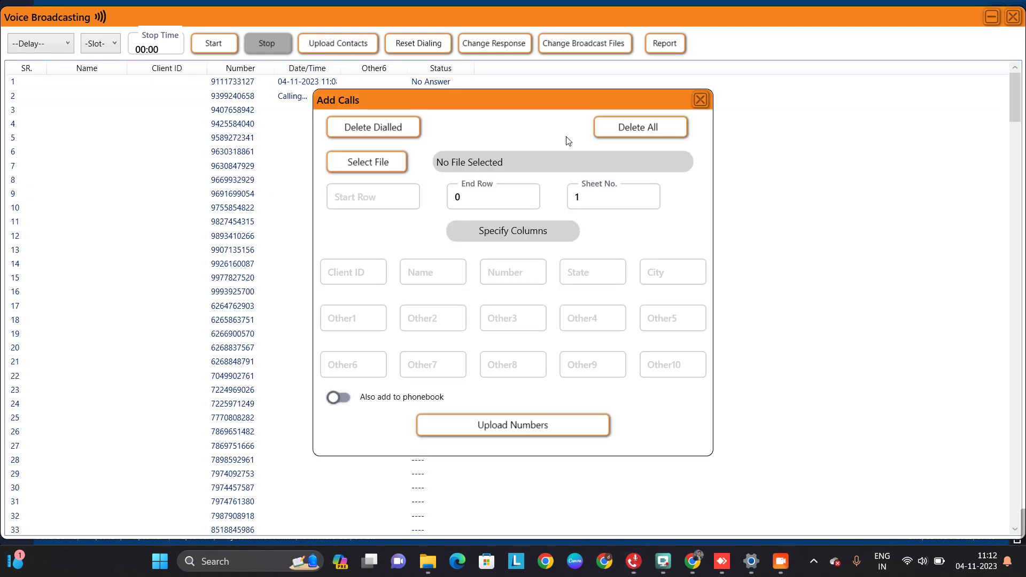
click(639, 128)
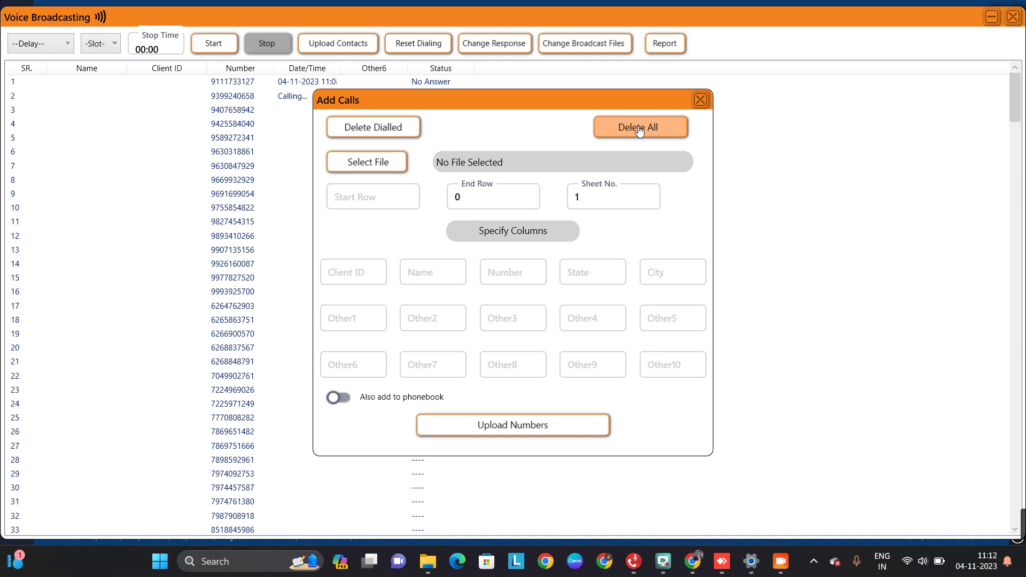
click(700, 100)
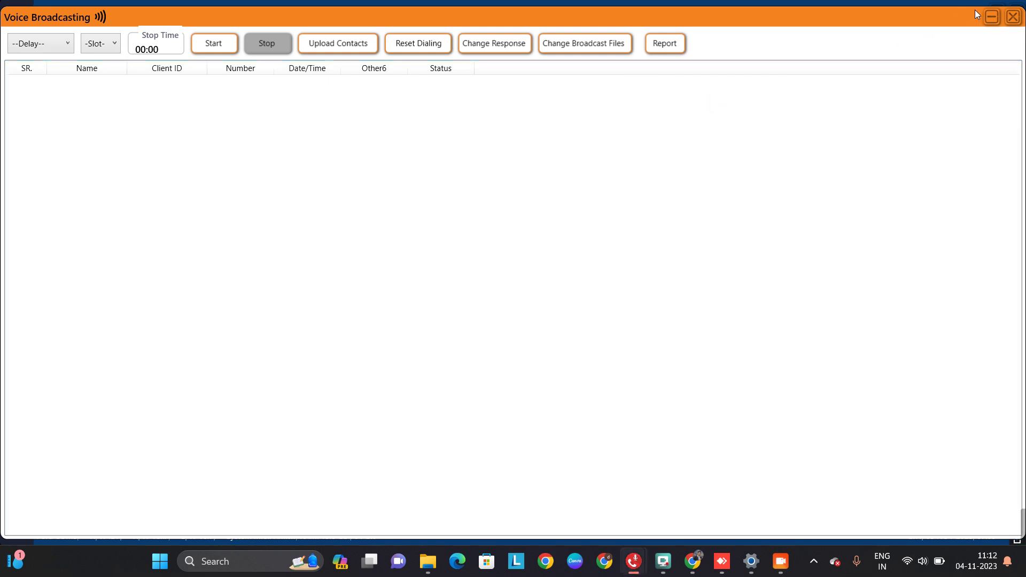
click(992, 16)
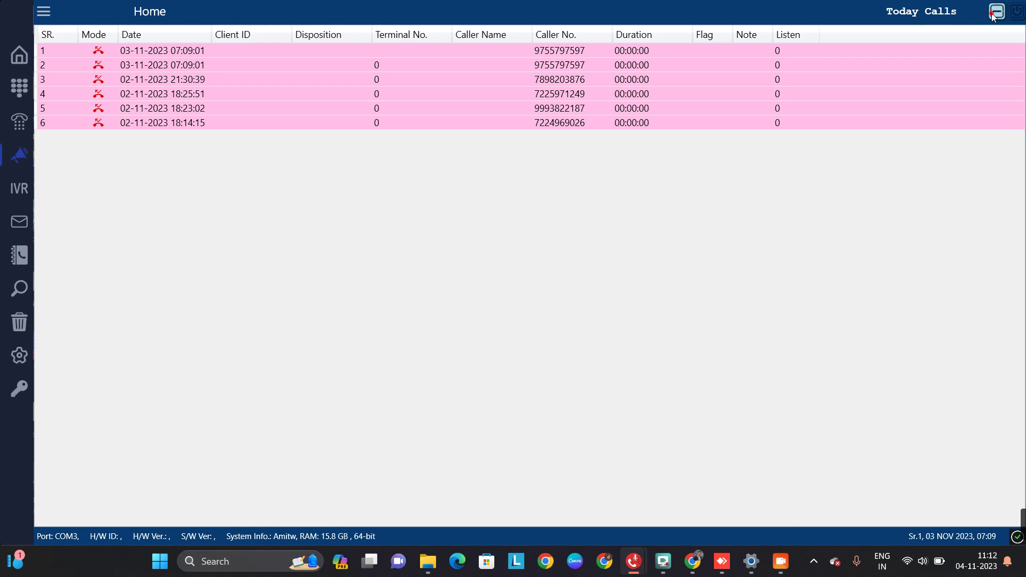
Minimize the GVT Home window and clear the other open windows away
click(993, 16)
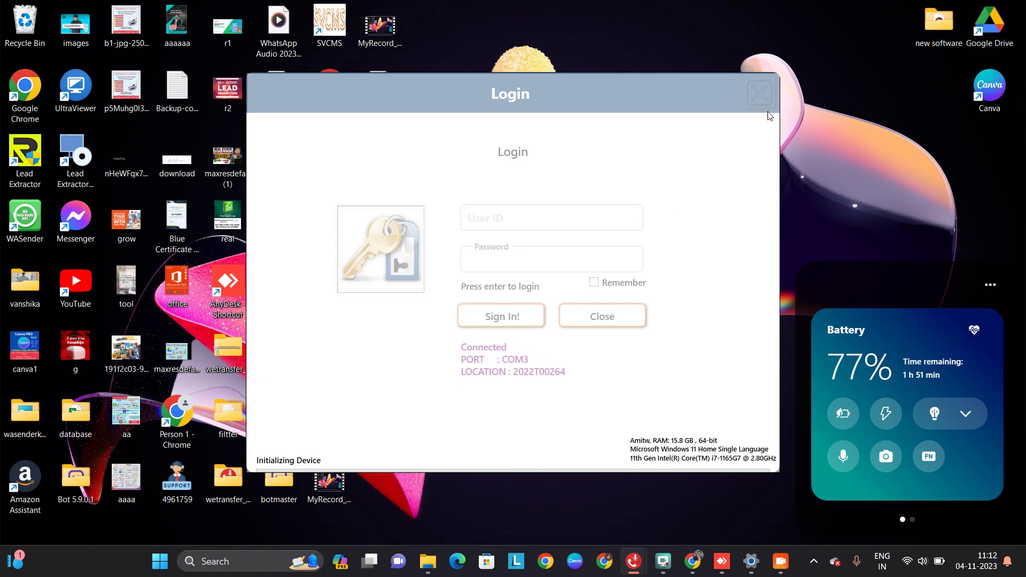
click(441, 101)
click(752, 87)
click(833, 153)
Close the reappeared GVT Login window and minimize the GiliSoft screen recorder
click(810, 561)
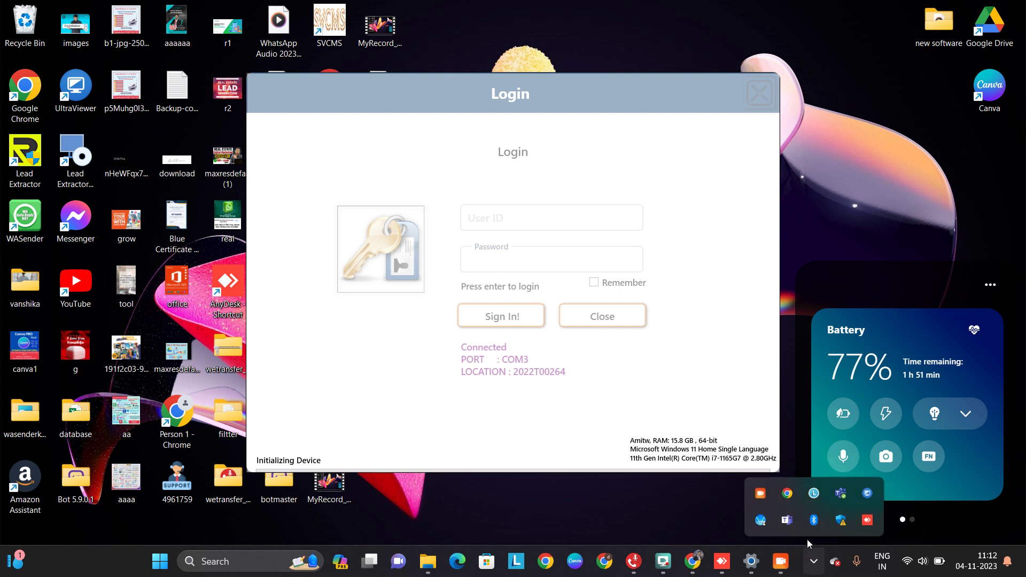
click(760, 494)
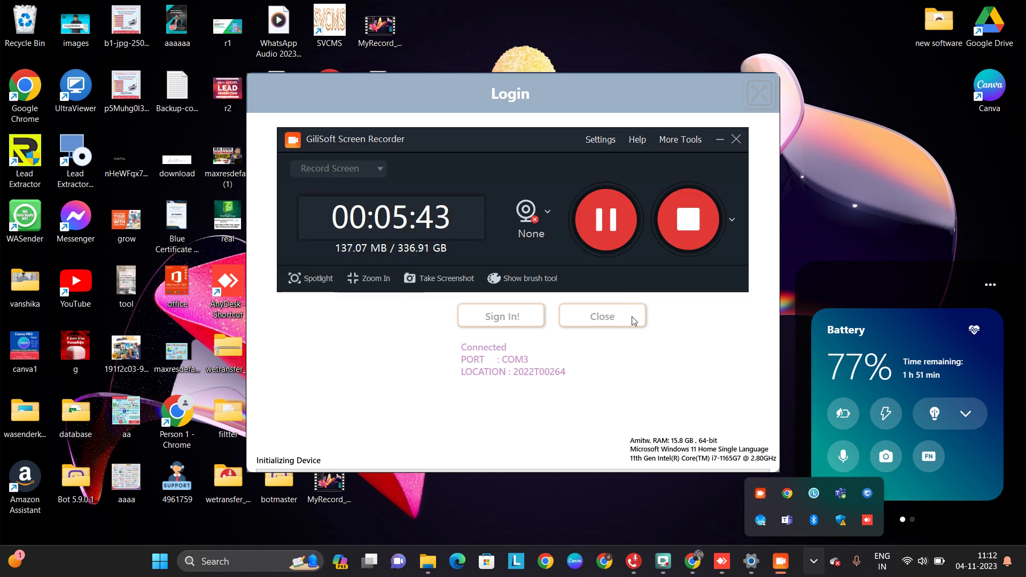
click(606, 219)
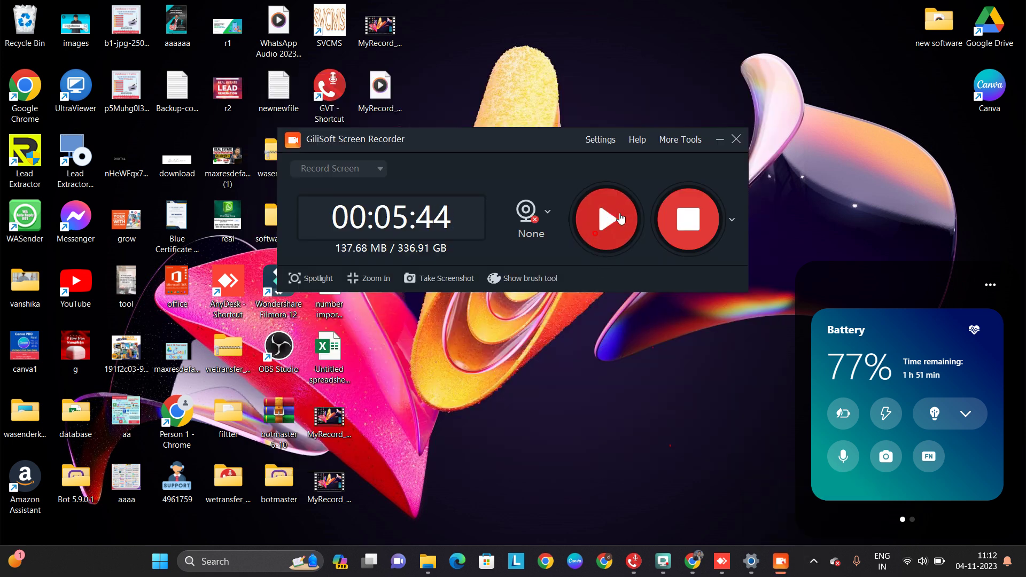
click(720, 140)
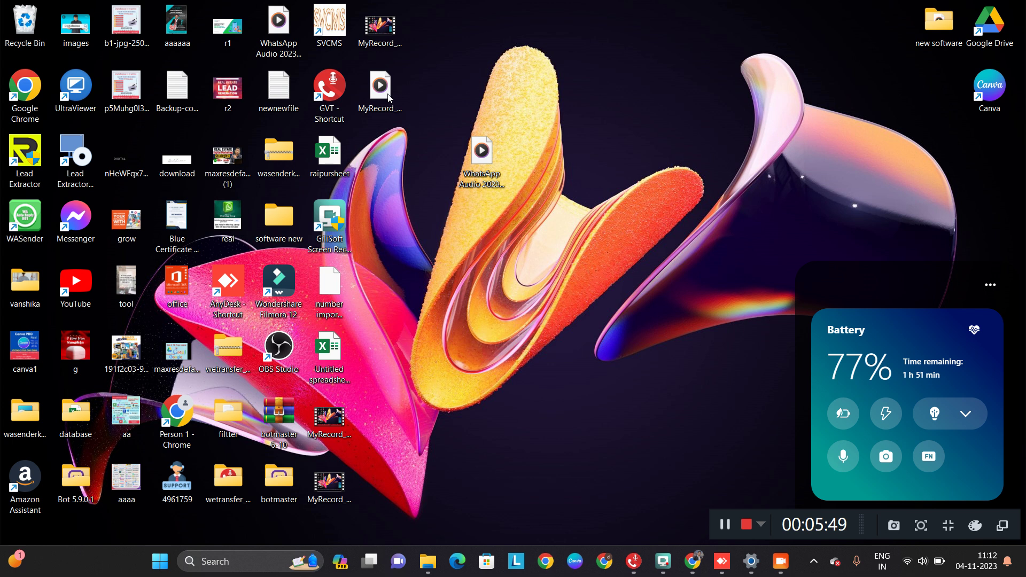
Open Untitled spreadsheet (2) in Excel full screen to check column A's phone numbers, then minimize it
double_click(327, 350)
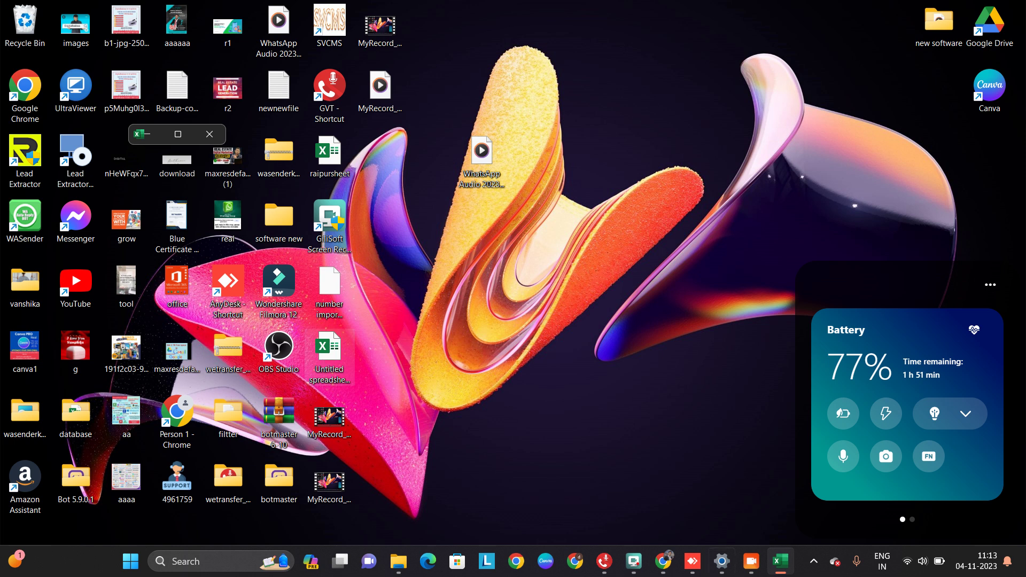
click(781, 567)
click(781, 568)
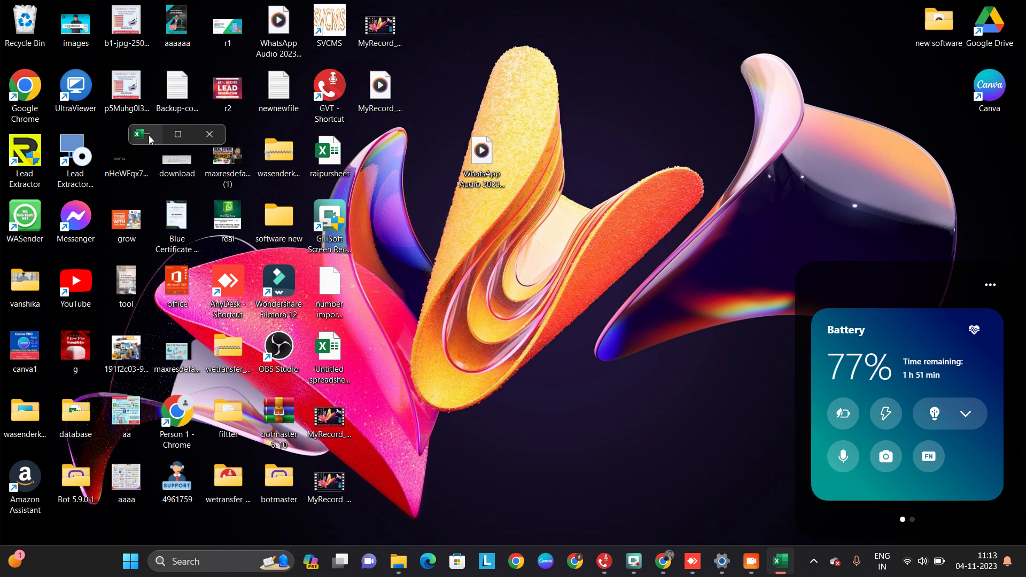
click(170, 139)
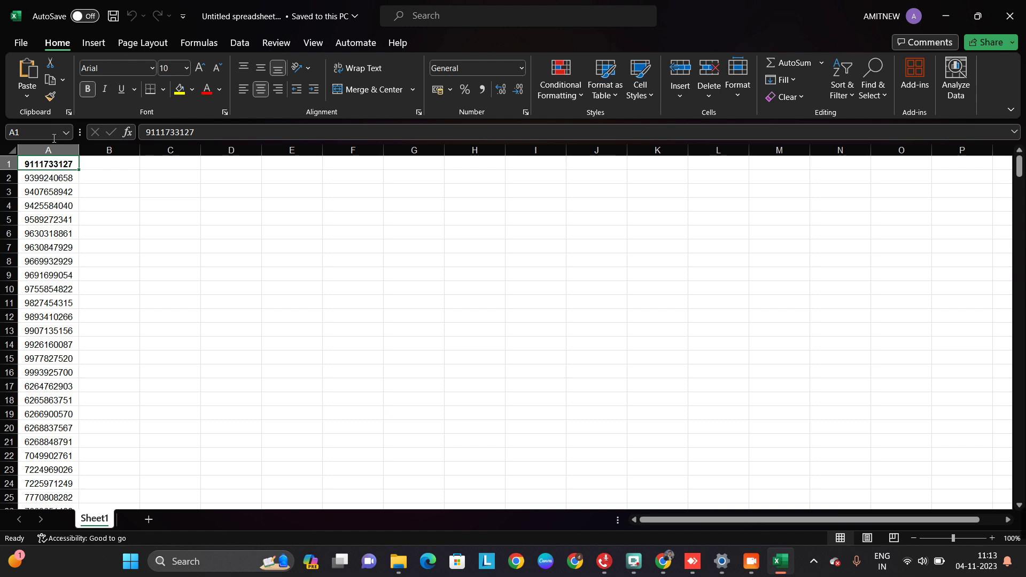
click(946, 16)
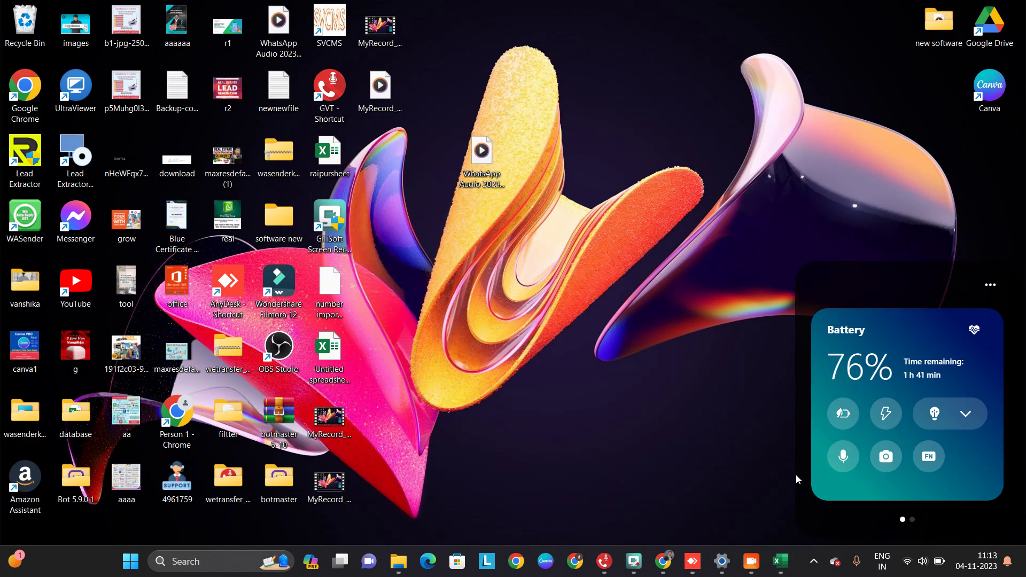
Minimize AnyDesk and return to GVT's Voice Broadcasting window
click(692, 561)
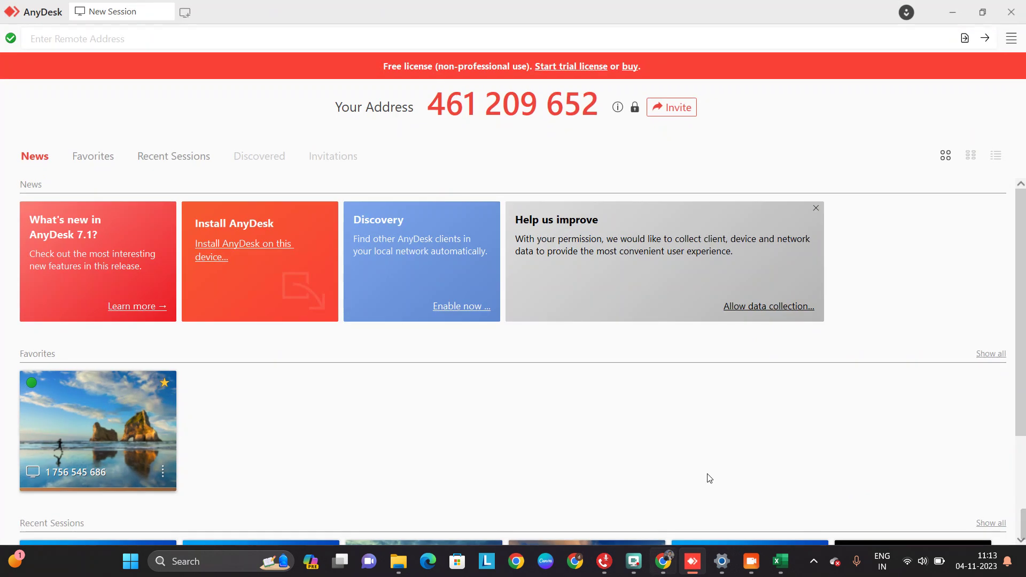
click(952, 11)
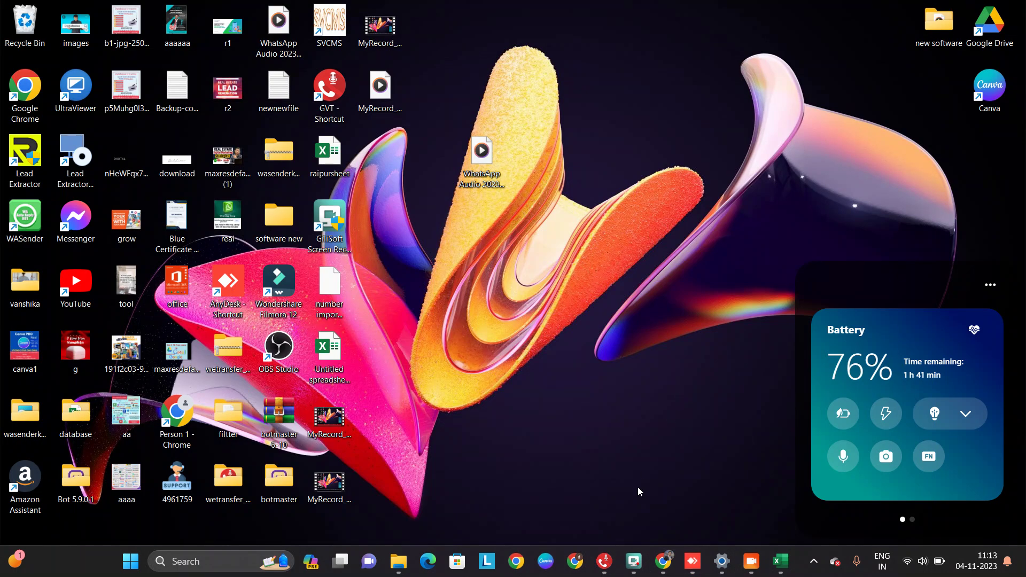
click(604, 561)
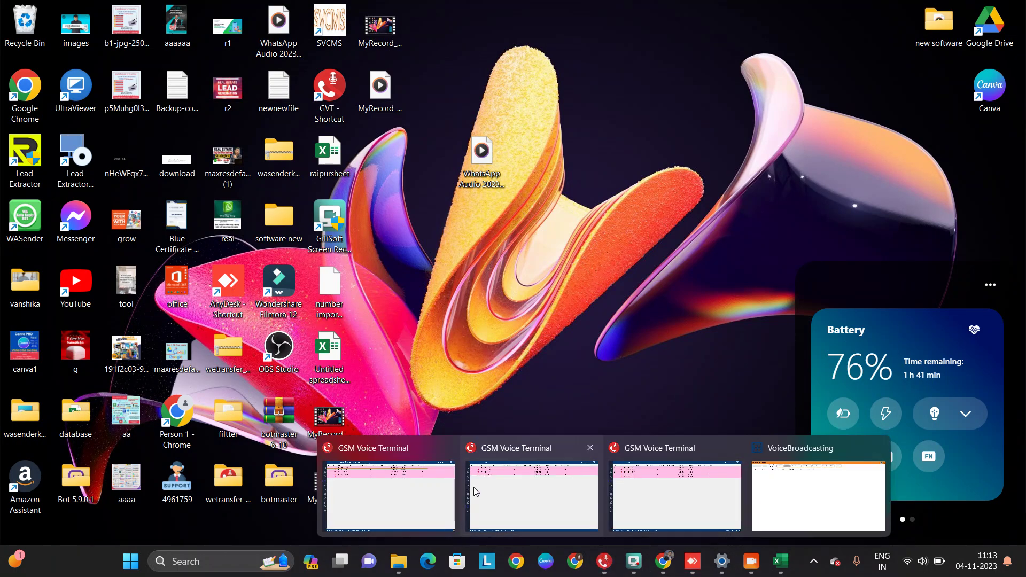
click(772, 492)
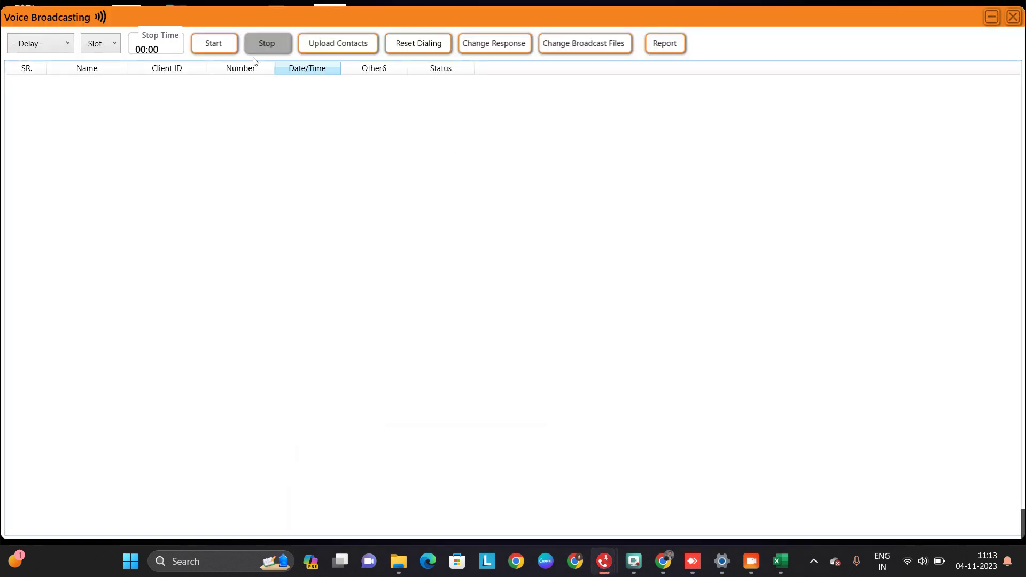
Choose Untitled spreadsheet (2).xlsx for upload with Start Row 1 and End Row 300
click(336, 47)
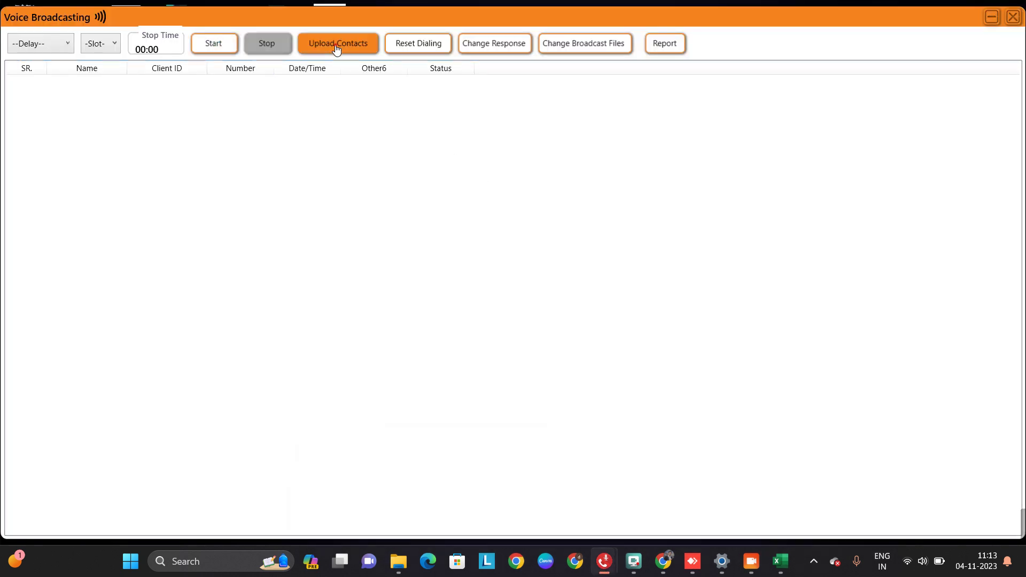
click(368, 161)
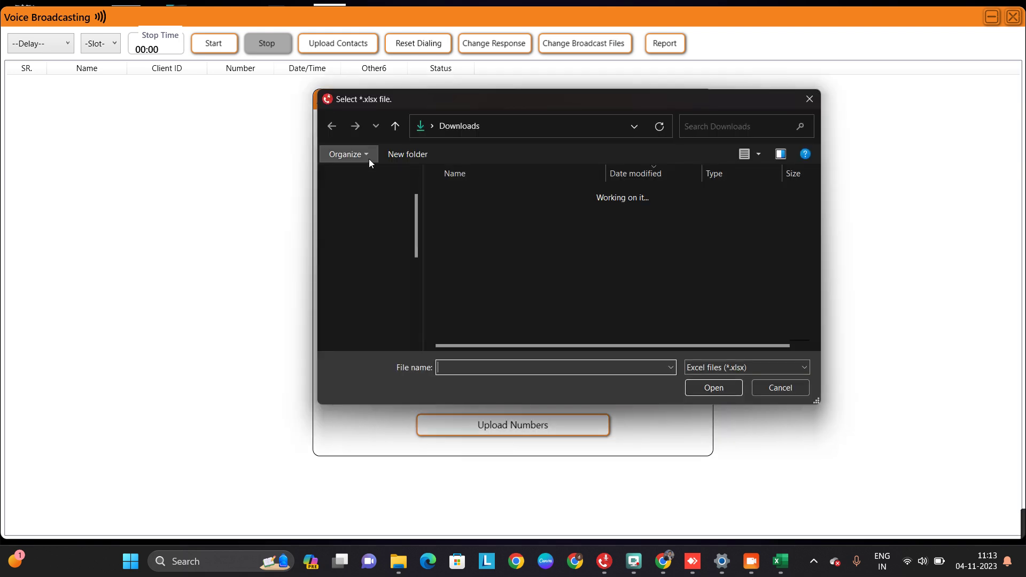
double_click(531, 212)
click(402, 197)
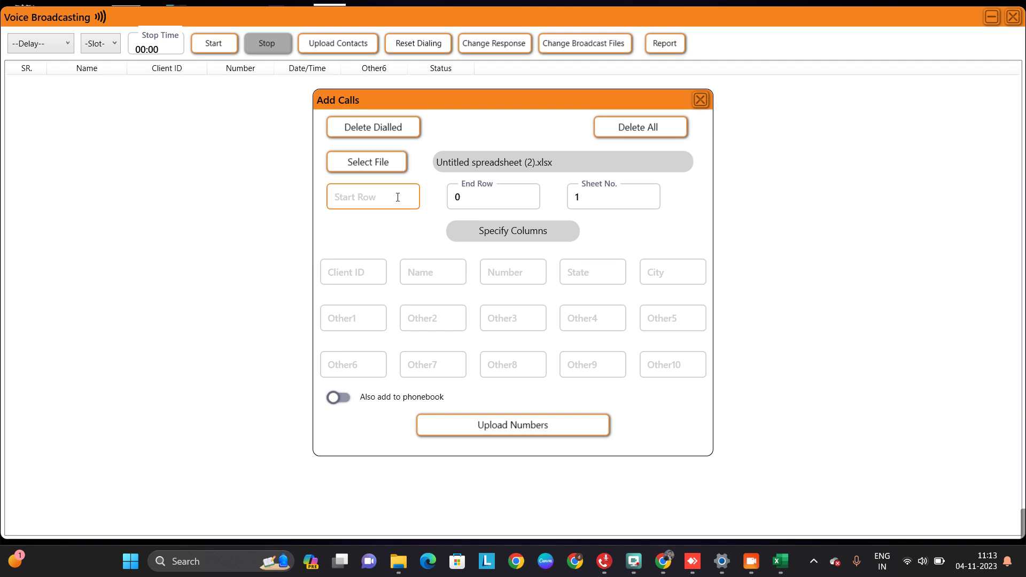
text(1)
click(496, 196)
key(BackSpace)
text(300)
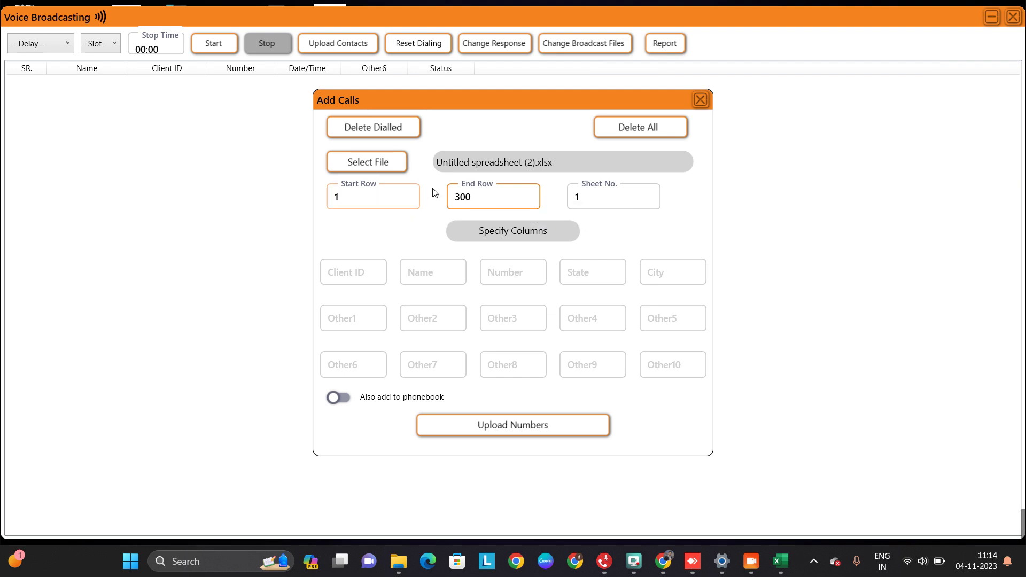
Set the number column to A and upload the numbers into the call list
click(600, 204)
click(508, 274)
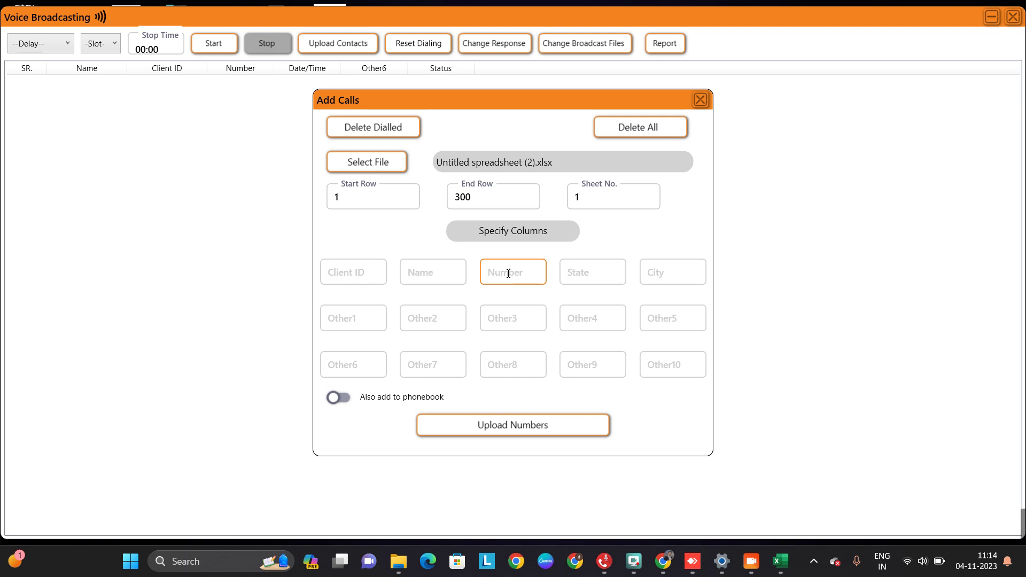
click(509, 274)
text(D)
key(BackSpace)
text(A)
click(551, 424)
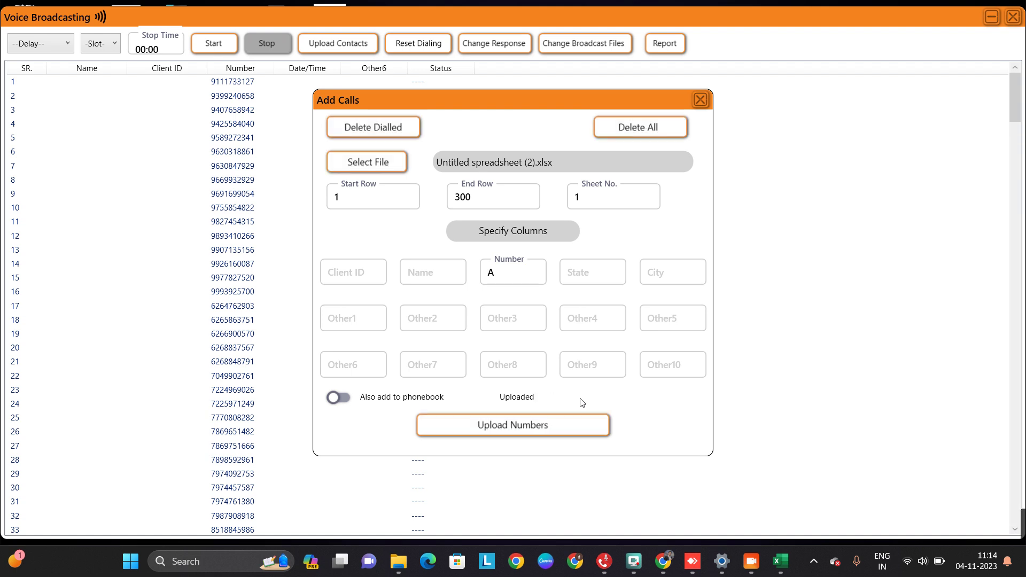
click(702, 100)
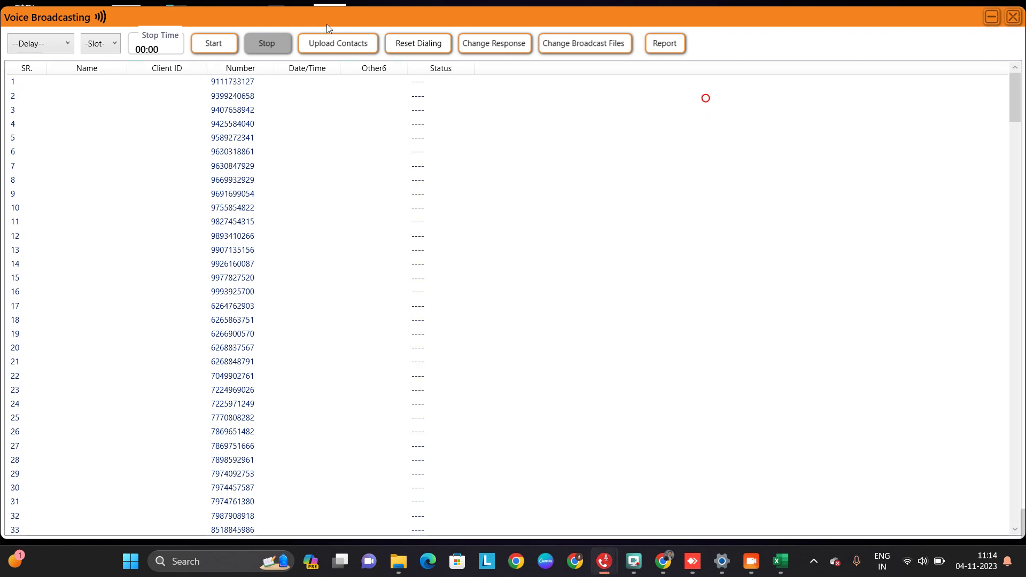
Select dialing slot 0 and start the broadcast so the first number shows Calling
click(117, 43)
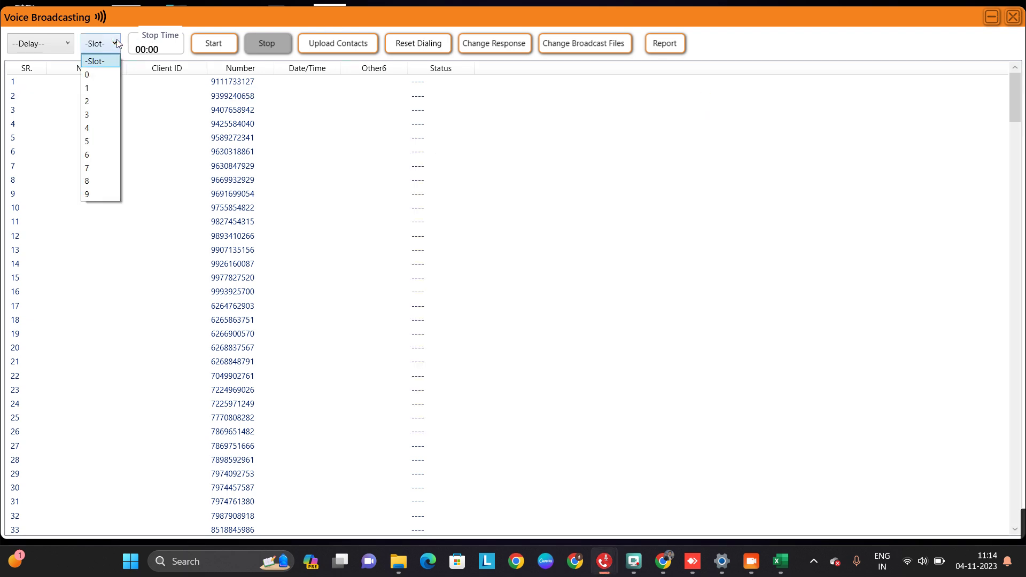
click(106, 75)
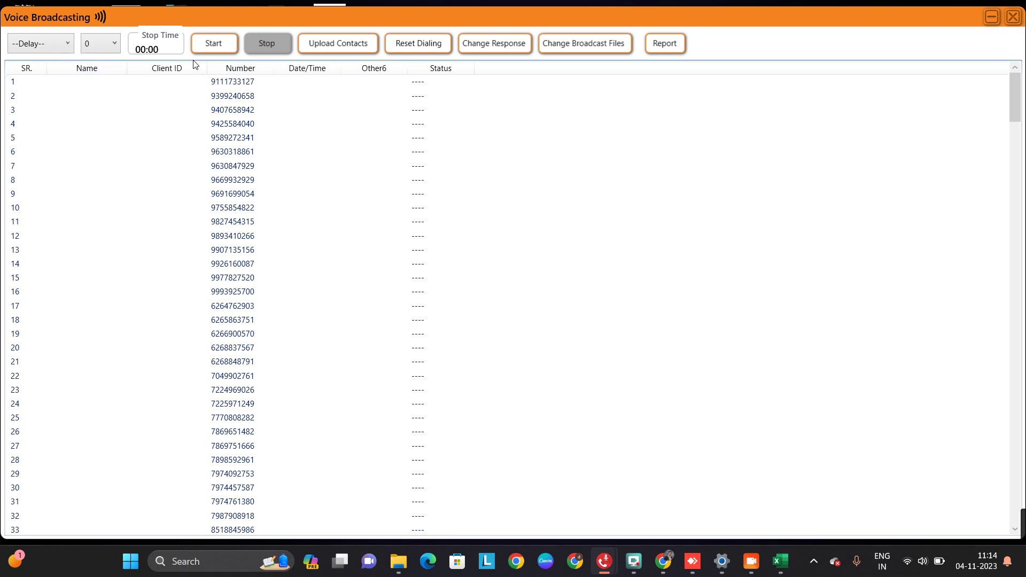
click(212, 43)
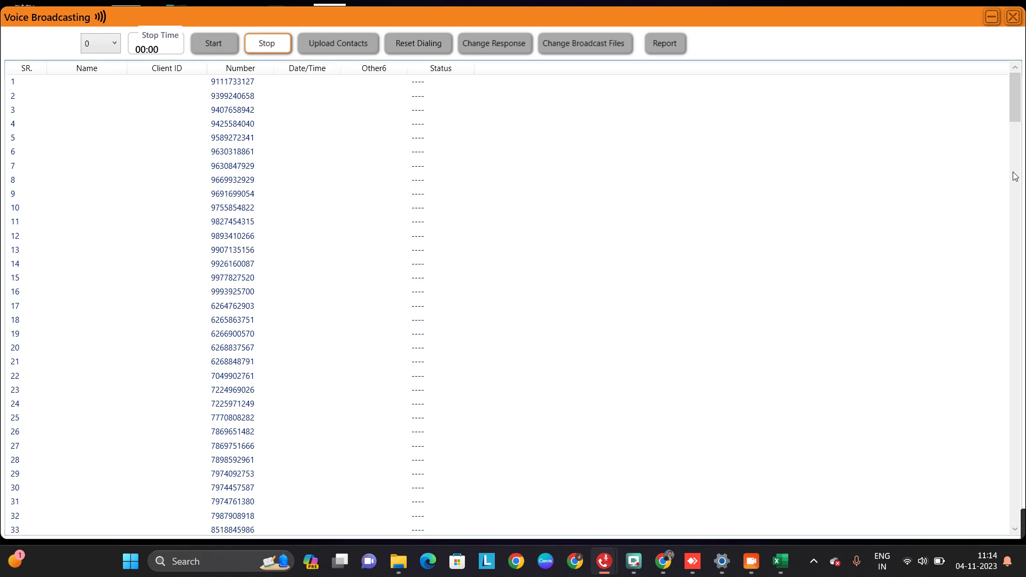
click(1015, 101)
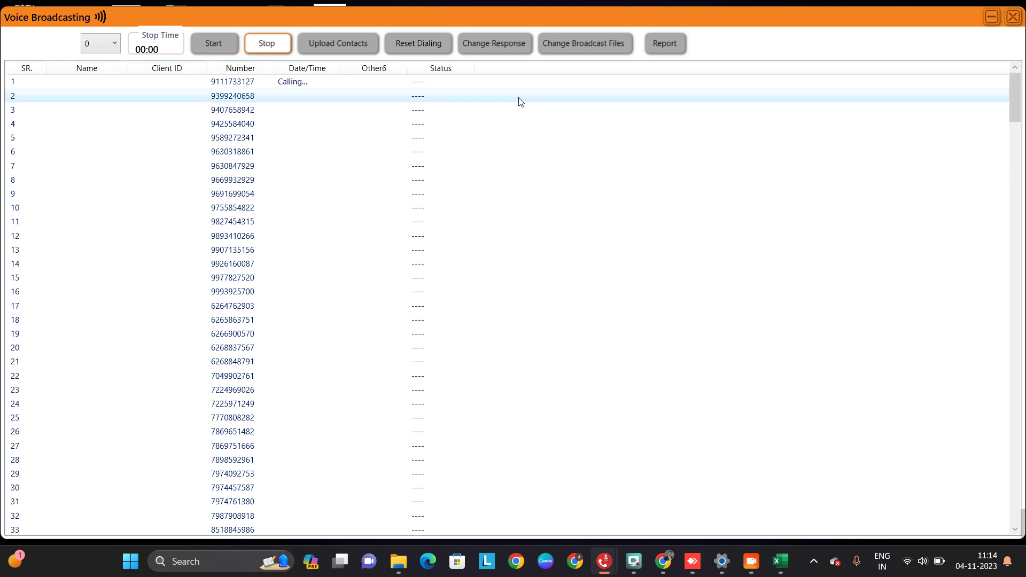